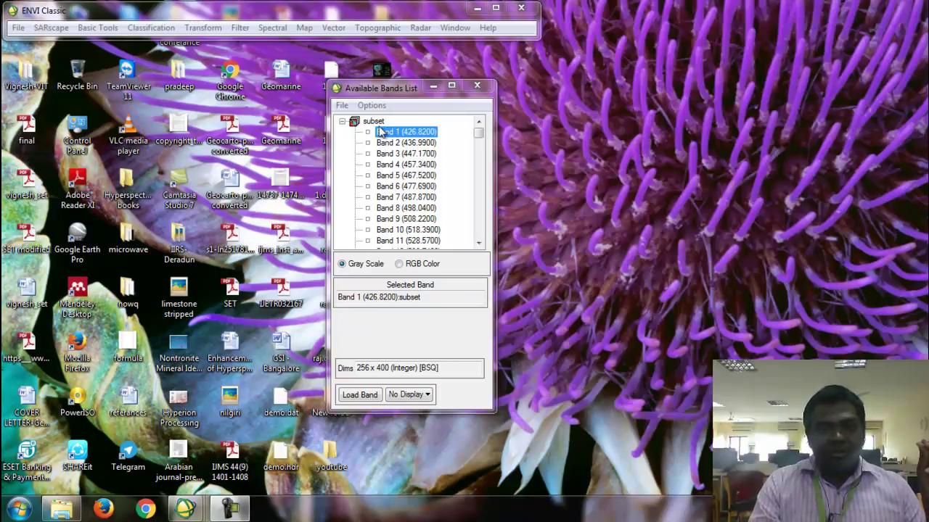
Load Band 1 into a new display, then replace it with Band 2 (436.9900) in Display #1
left_click(382, 132)
left_click(360, 395)
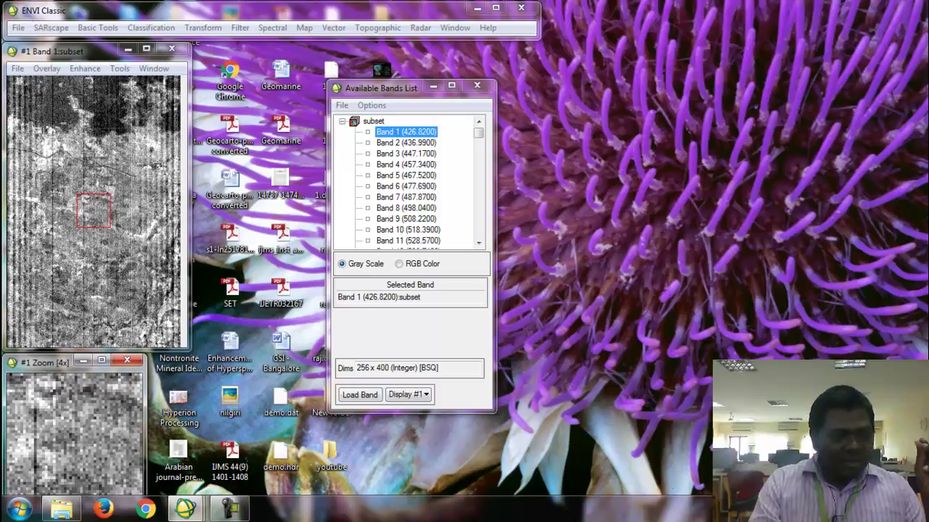
left_click(396, 143)
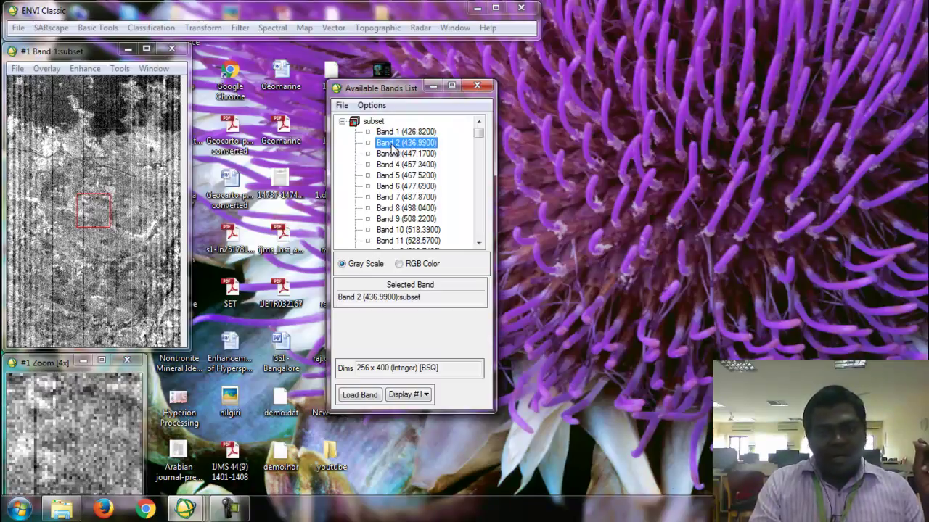
left_click(359, 395)
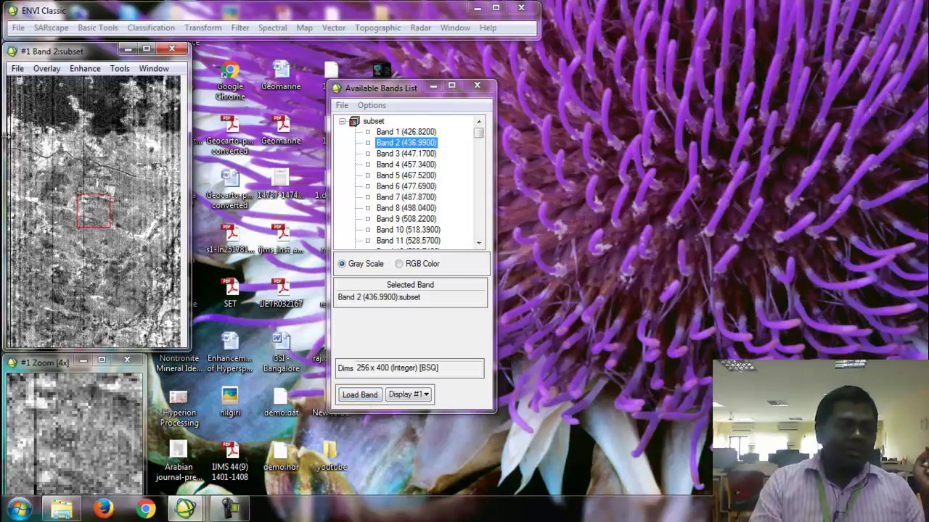
Move the red zoom box up to the striped upper-left edge of the Band 2 image
left_click(15, 142)
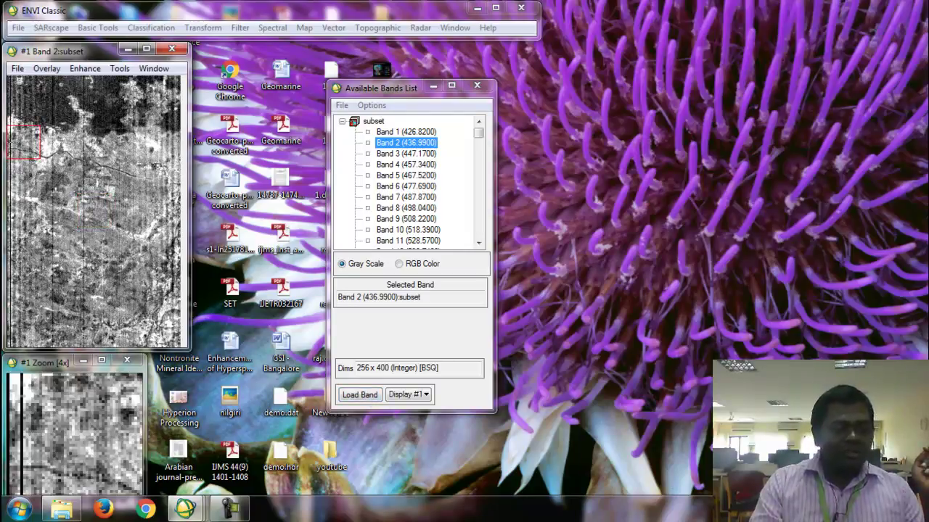
left_click_drag(14, 144, 5, 86)
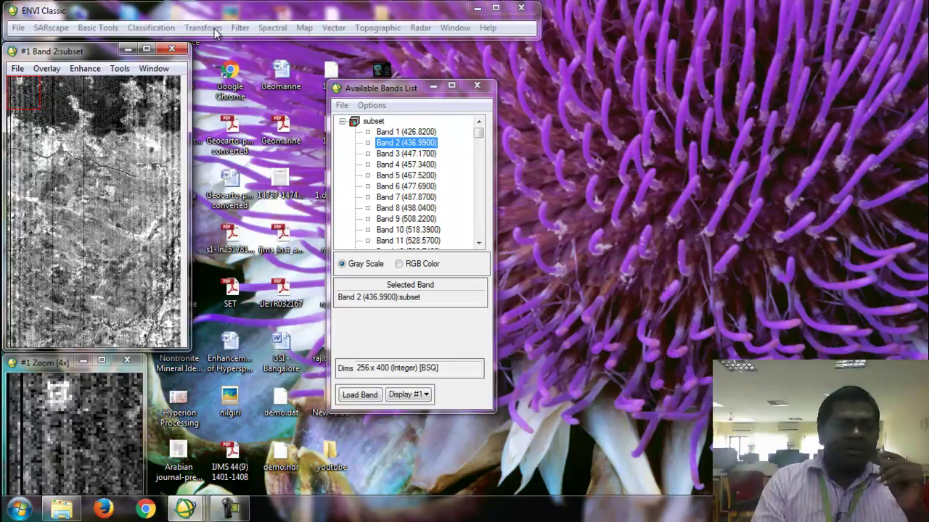
Open and close the Convolutions and Morphology tool, then bring up Display #1's Tools menu
left_click(239, 29)
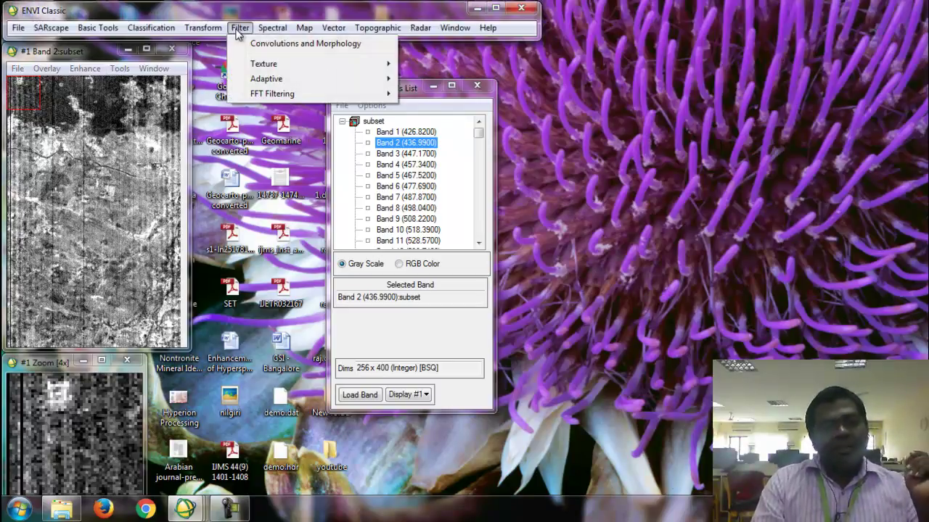
left_click(254, 45)
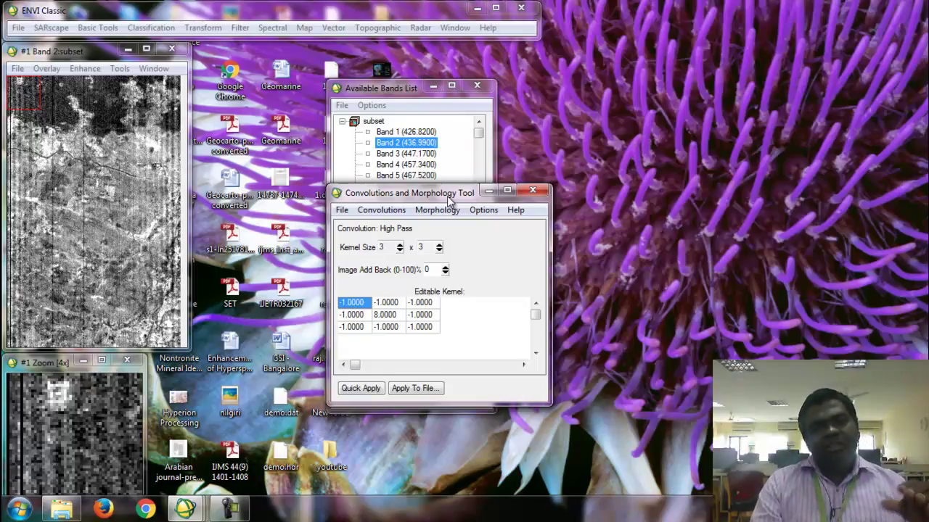
left_click(532, 190)
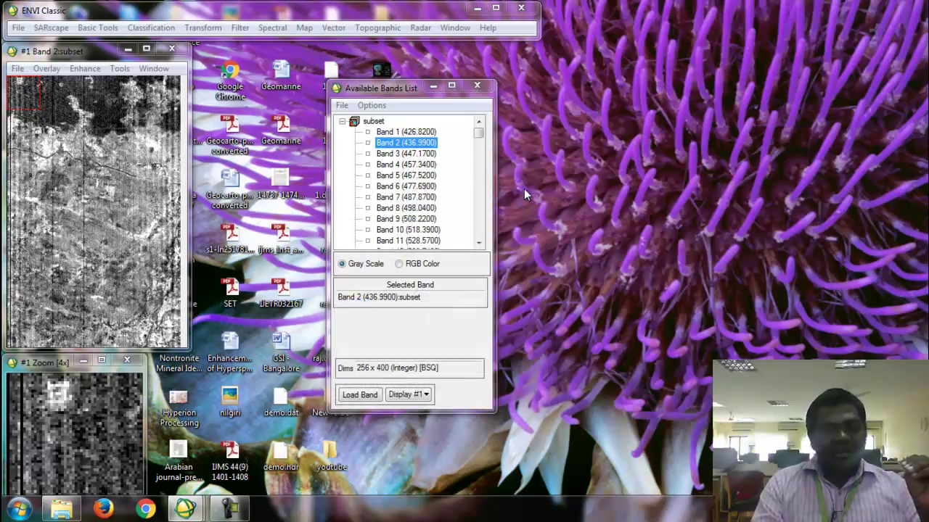
left_click(120, 69)
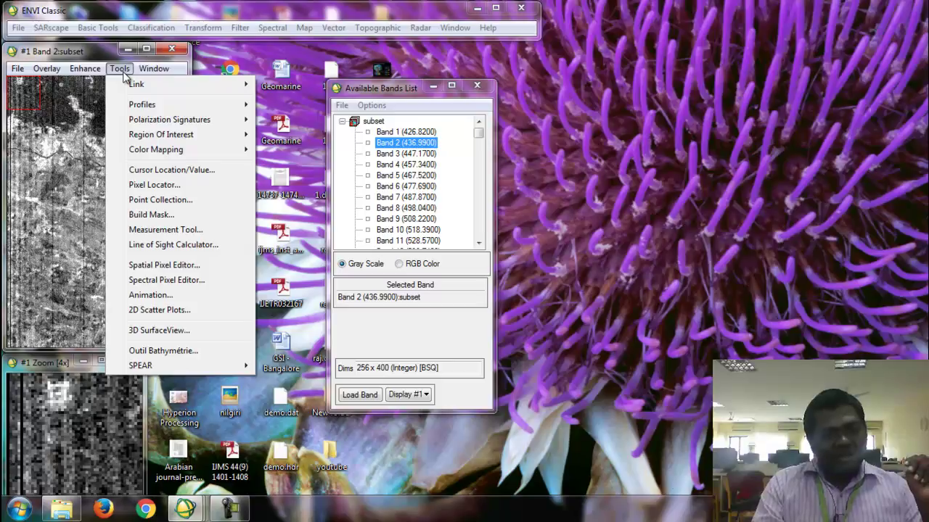
Open the Spatial Pixel Editor on the stripe at lines 1313–1326 and make the zoom window taller
left_click(158, 265)
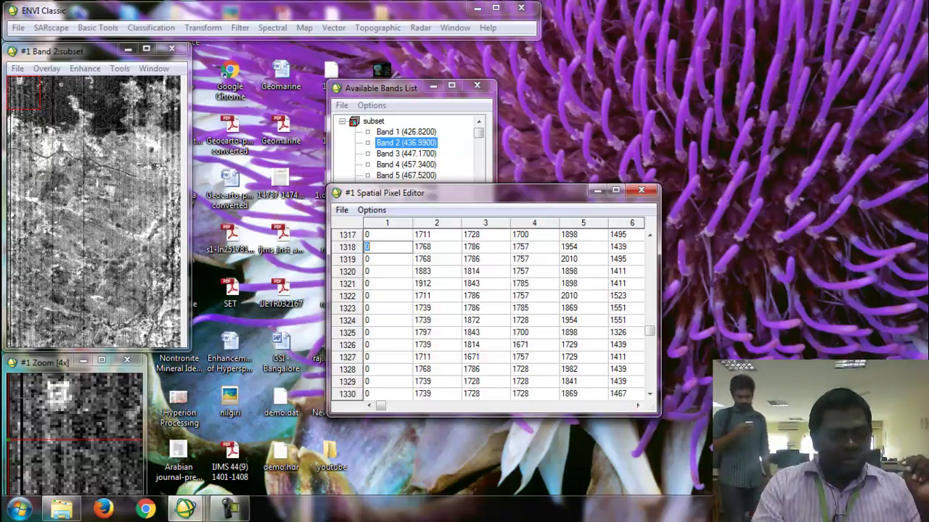
left_click(22, 428)
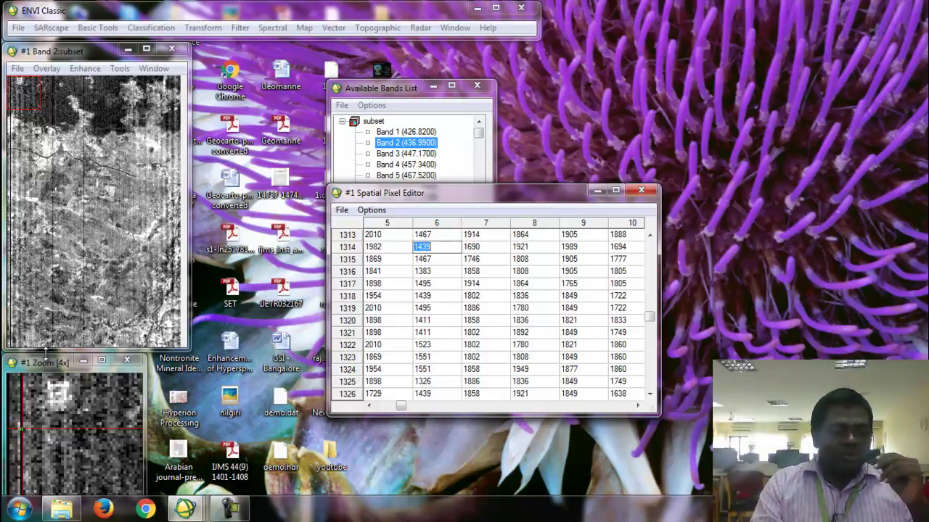
left_click_drag(45, 351, 163, 85)
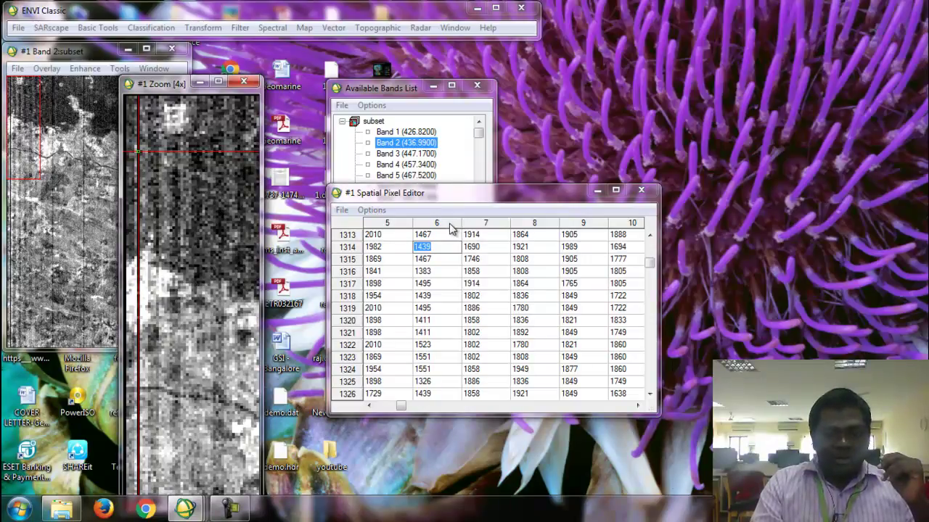
Replace the values in column 6 with the column average
left_click(439, 222)
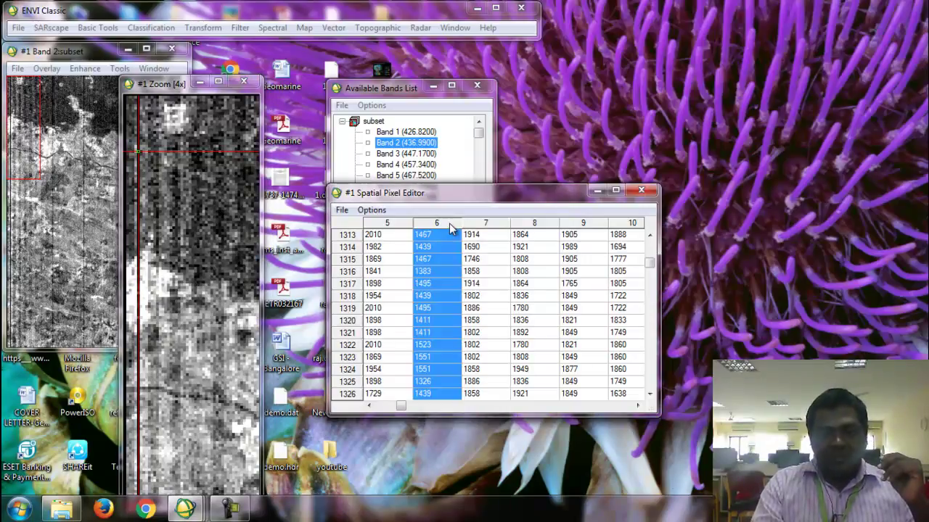
left_click(372, 209)
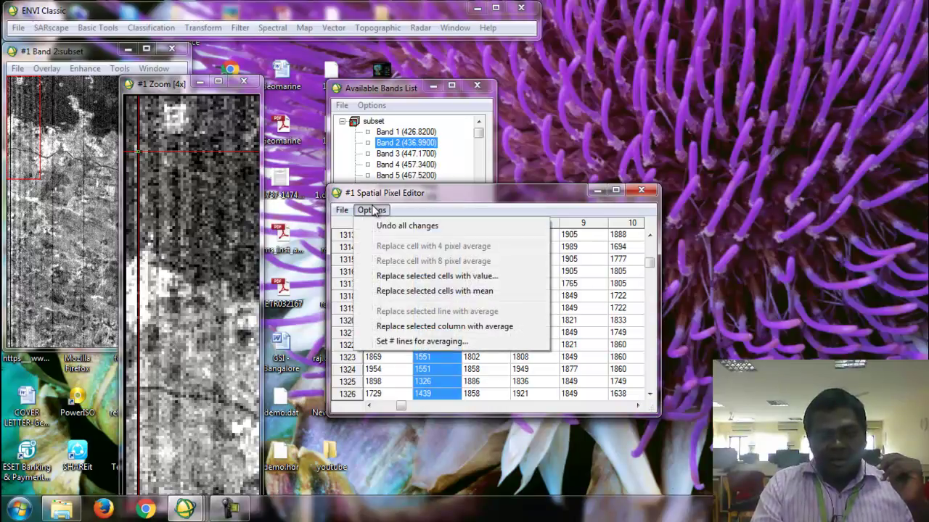
left_click(408, 327)
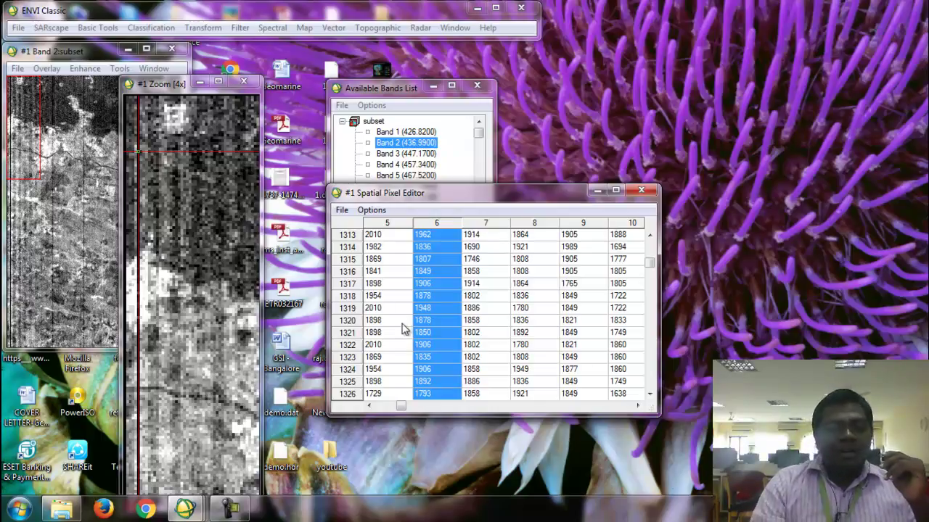
Save the edited pixel values to the data file, confirming the overwrite
left_click(342, 212)
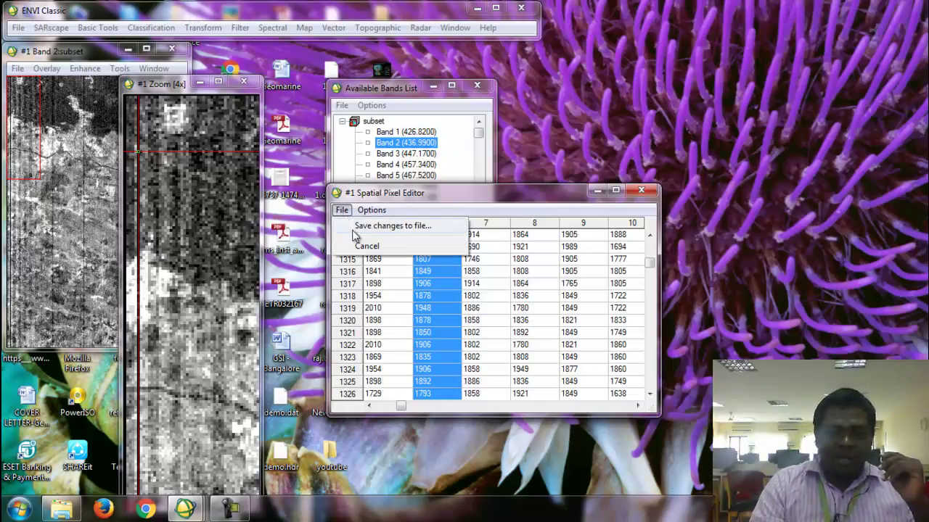
left_click(353, 231)
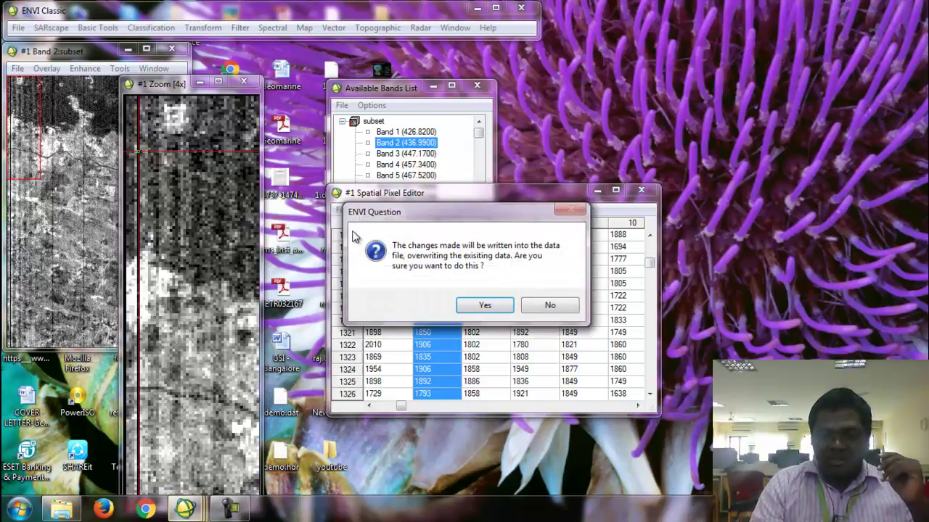
left_click(485, 306)
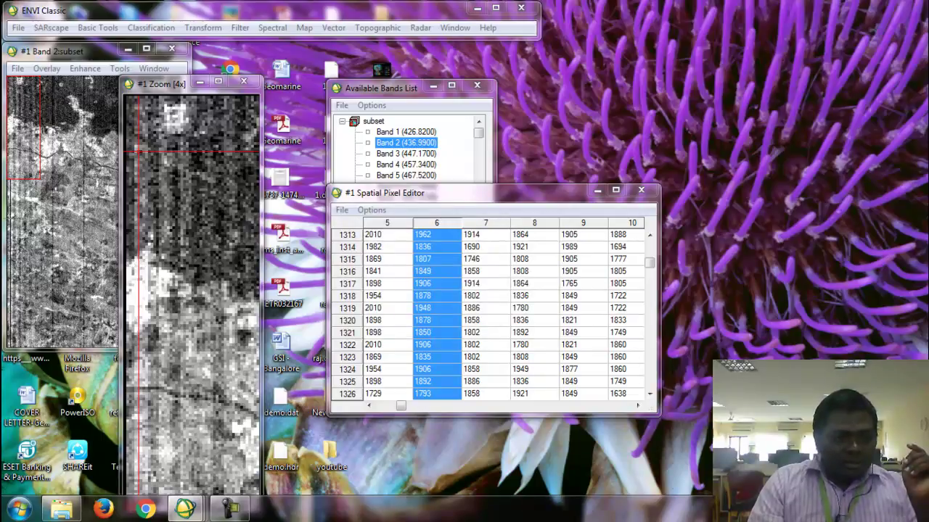
Move the zoom area down to the stripe around lines 1520–1533
left_click(16, 216)
left_click(14, 236)
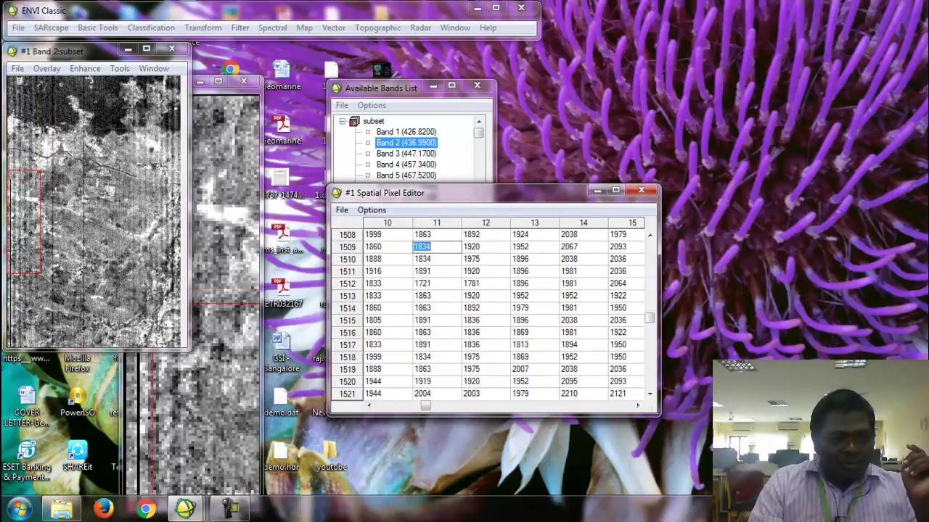
left_click(138, 366)
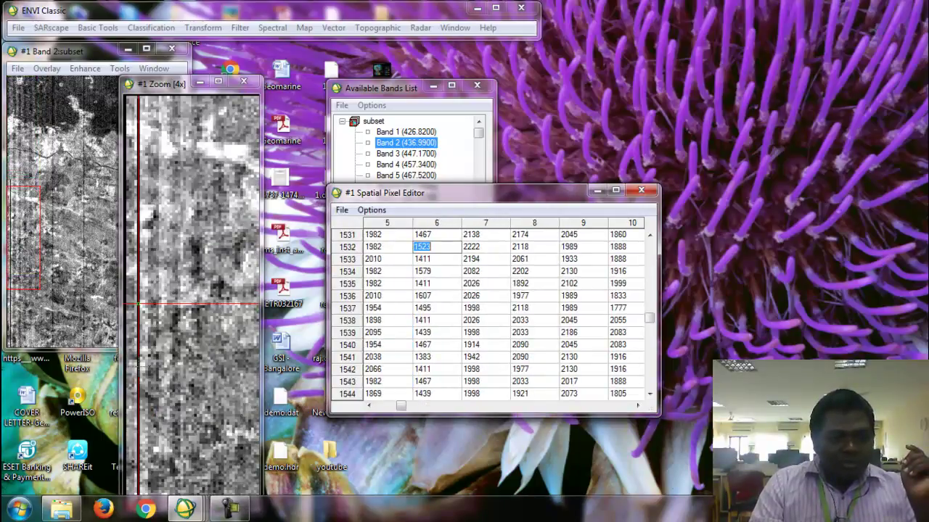
left_click(138, 272)
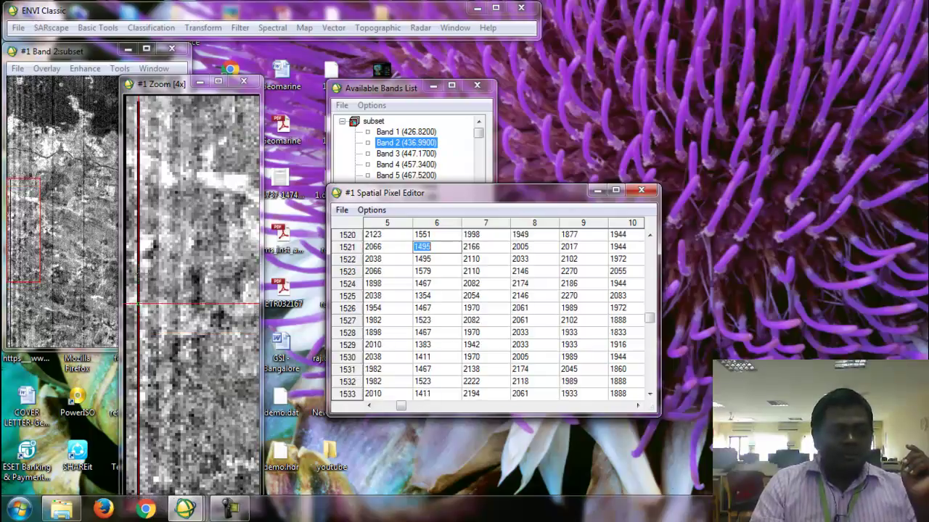
Replace the column 6 values in this section with the column average
left_click(439, 220)
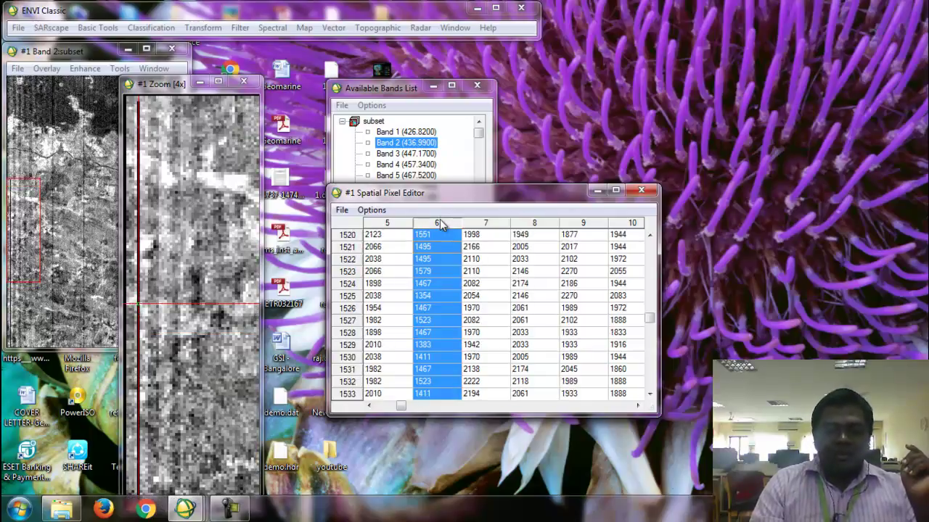
left_click(372, 210)
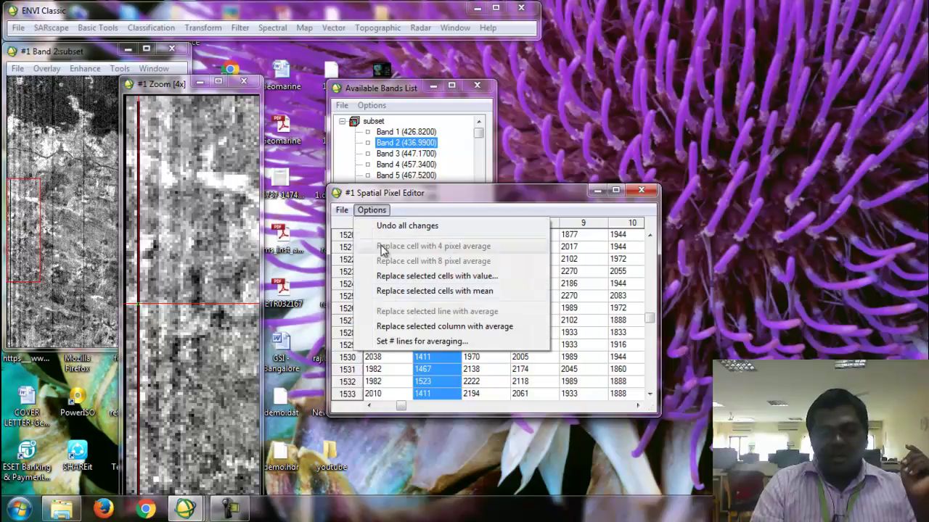
left_click(390, 326)
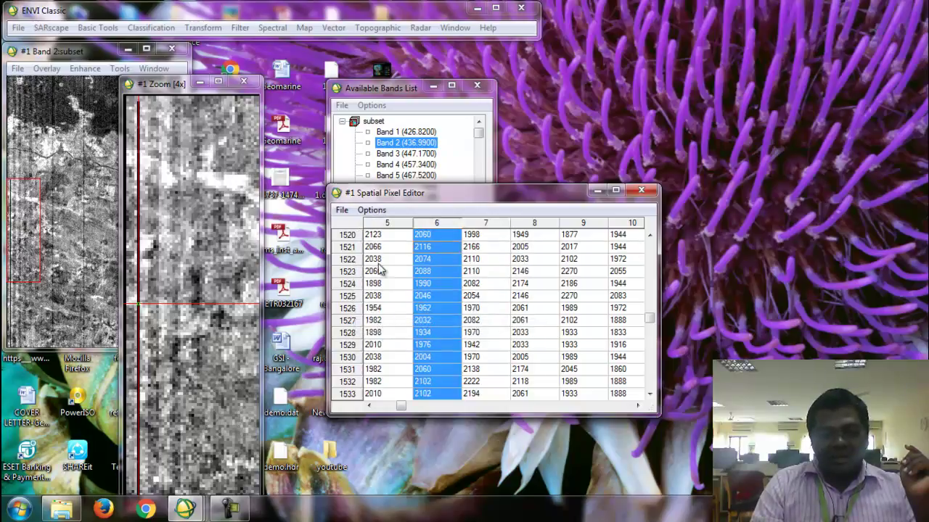
Save the edited pixels into the Band 2 data file, confirming the overwrite
left_click(342, 210)
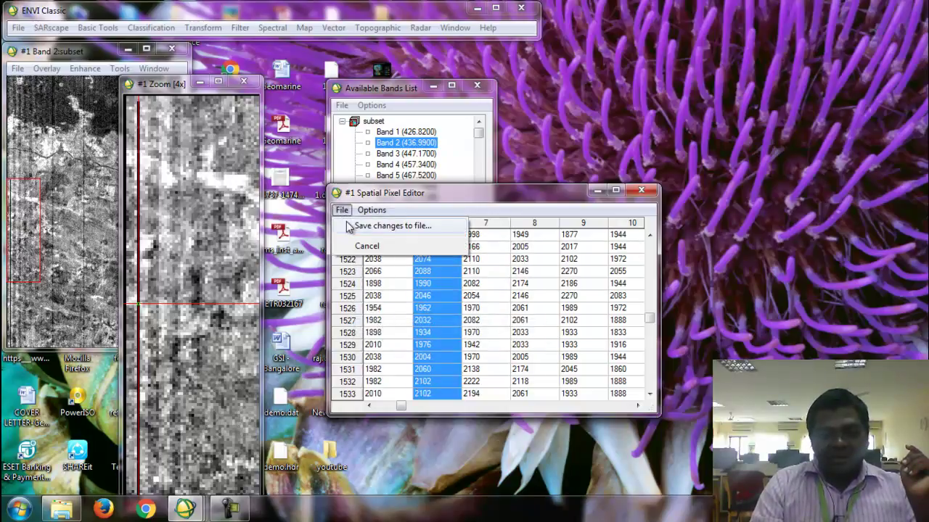
left_click(363, 226)
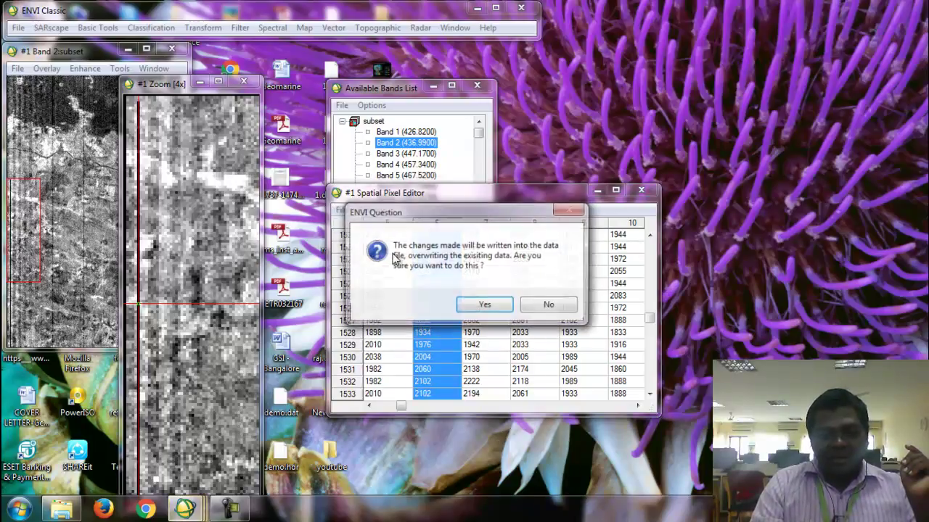
left_click(491, 308)
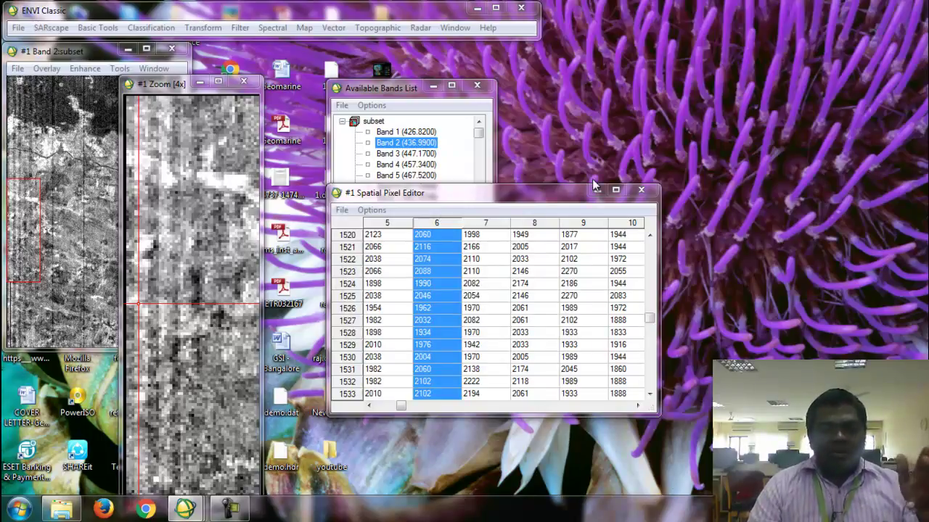
Close the Band 2 pixel editor and load Band 145 into Display #1
left_click(641, 190)
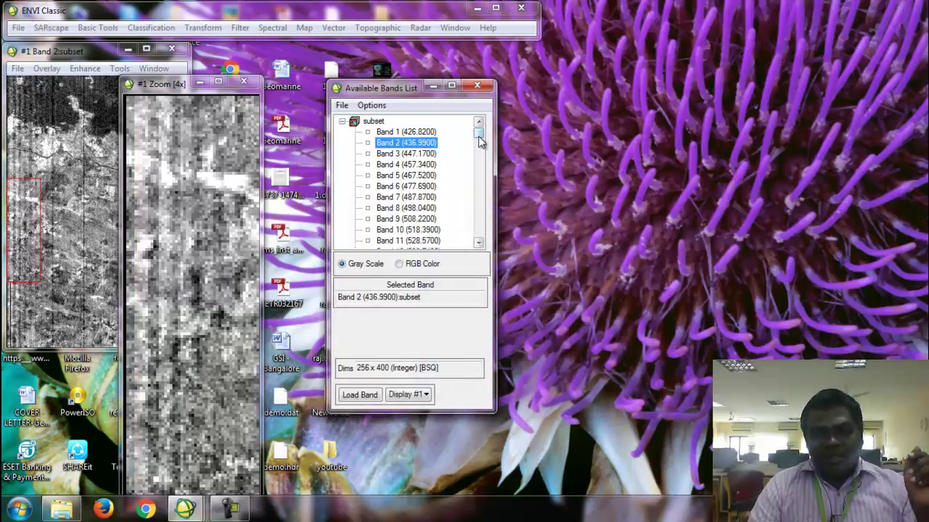
left_click_drag(479, 132, 478, 228)
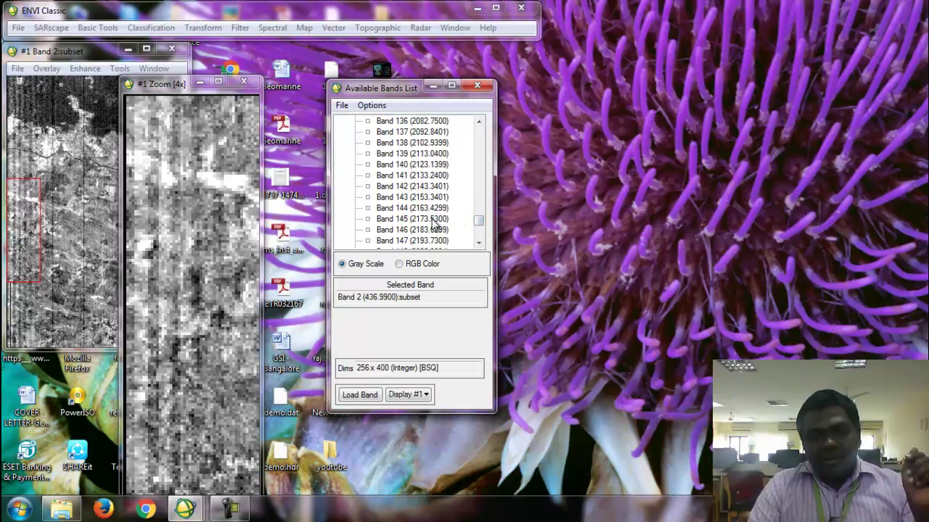
double_click(433, 220)
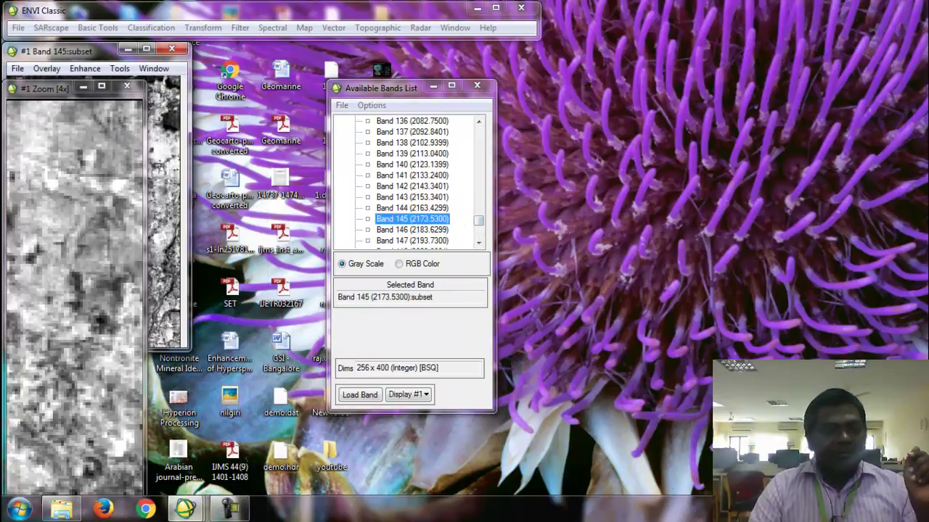
left_click_drag(52, 92, 229, 66)
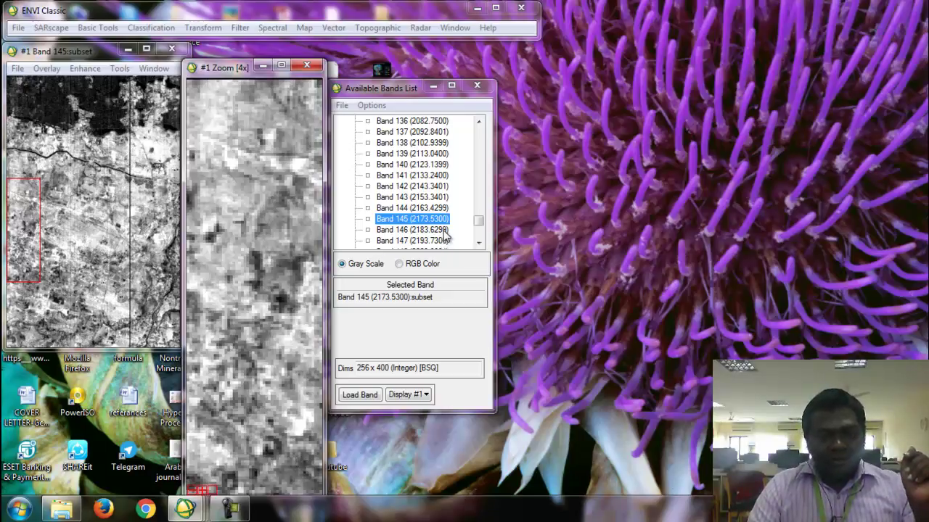
Compare with Band 146, then switch Display #1 back to Band 145 (2173.5300)
double_click(429, 230)
left_click_drag(65, 103, 577, 63)
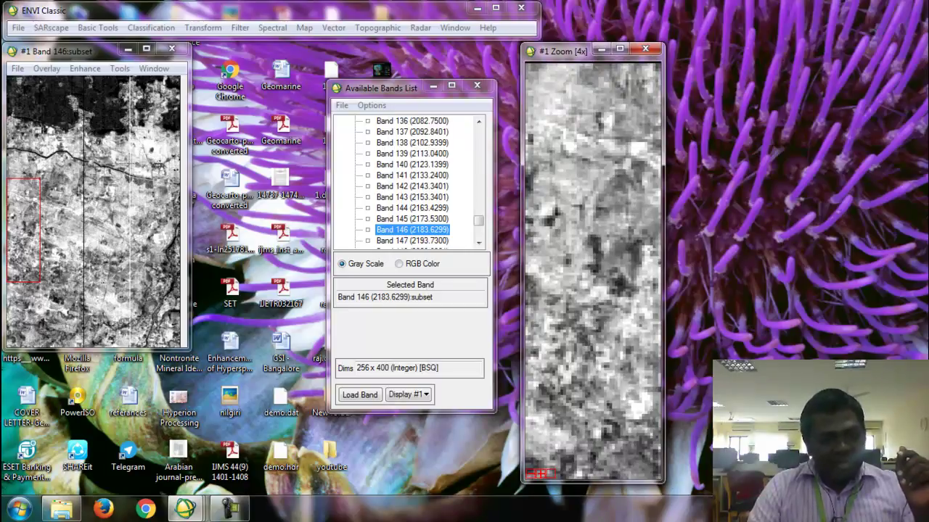
double_click(424, 223)
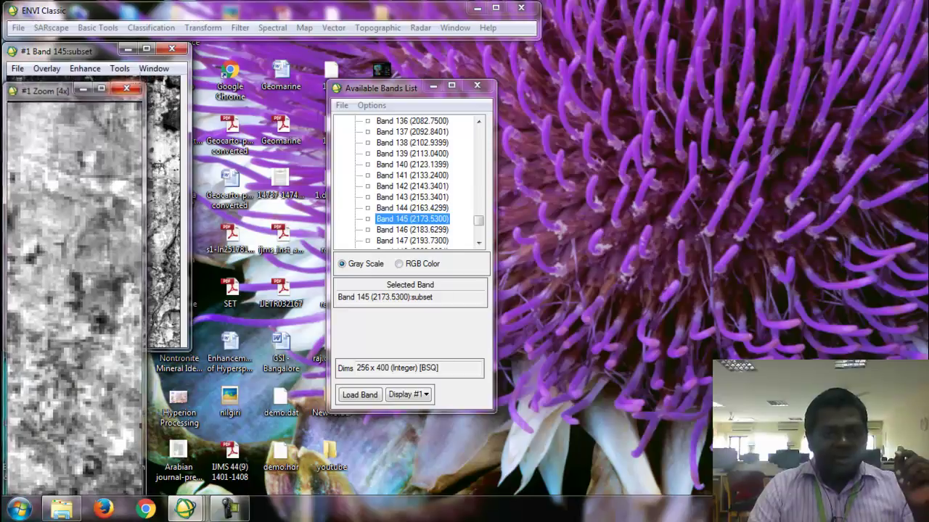
Load Band 146 (2183.6299) into a new Display #2 beside Band 145, with its zoom window below
right_click(406, 232)
left_click(426, 240)
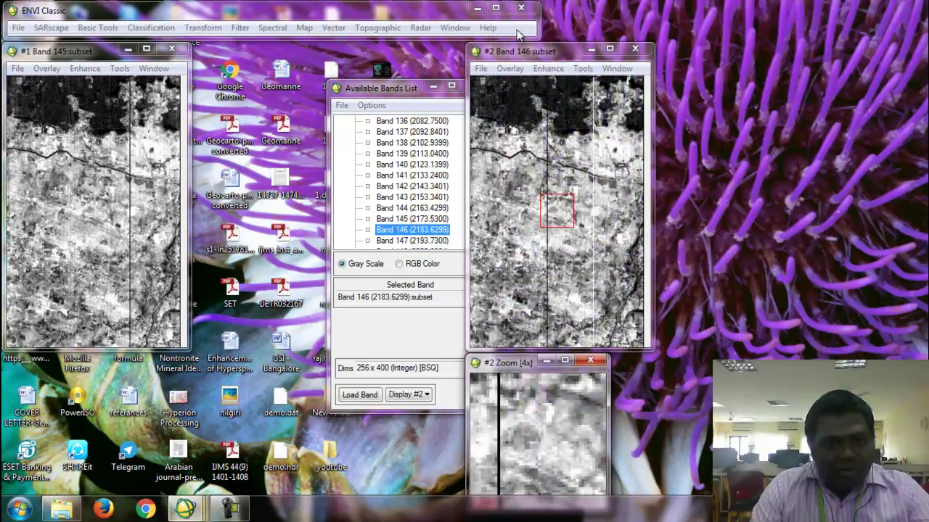
left_click_drag(529, 52, 291, 46)
left_click(248, 164)
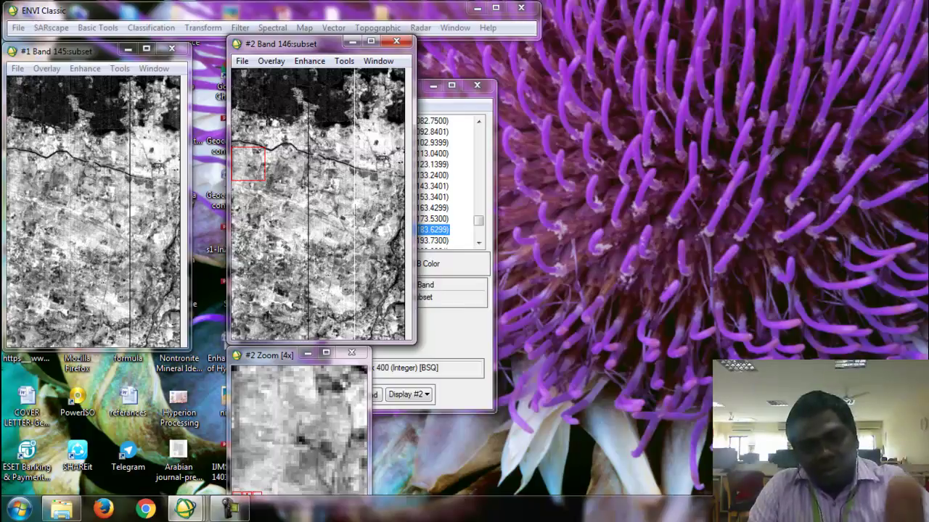
Open a Spatial Pixel Editor for Band 145 on the negative-valued stripe at sample 182, lines 1481–1494
left_click(120, 69)
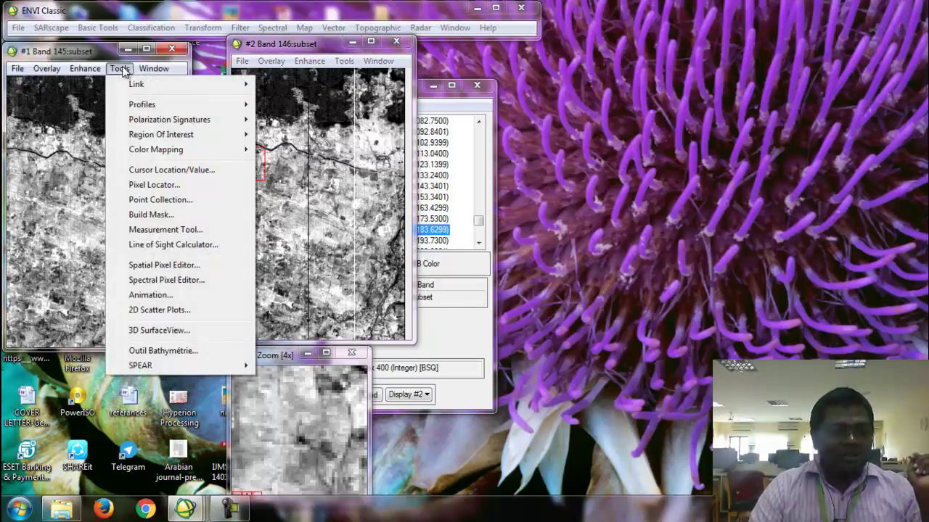
left_click(149, 267)
left_click_drag(452, 194, 124, 254)
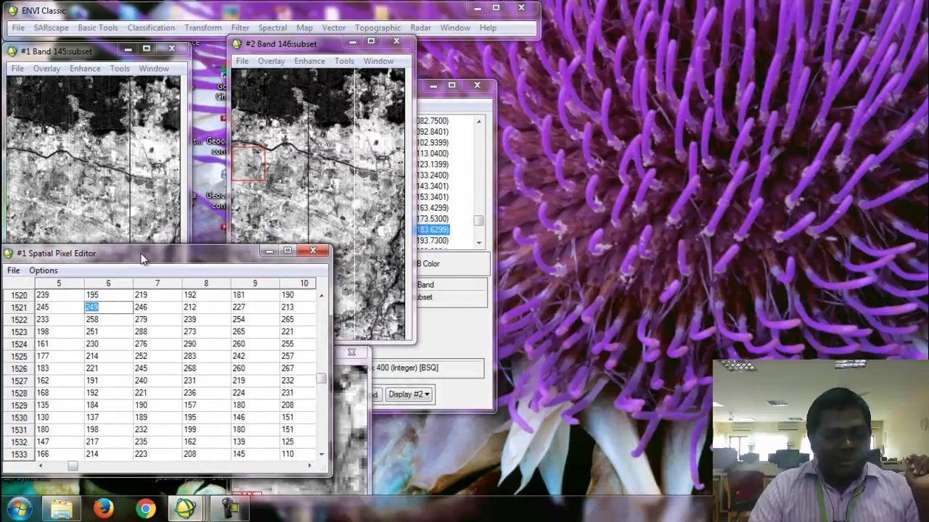
left_click(131, 202)
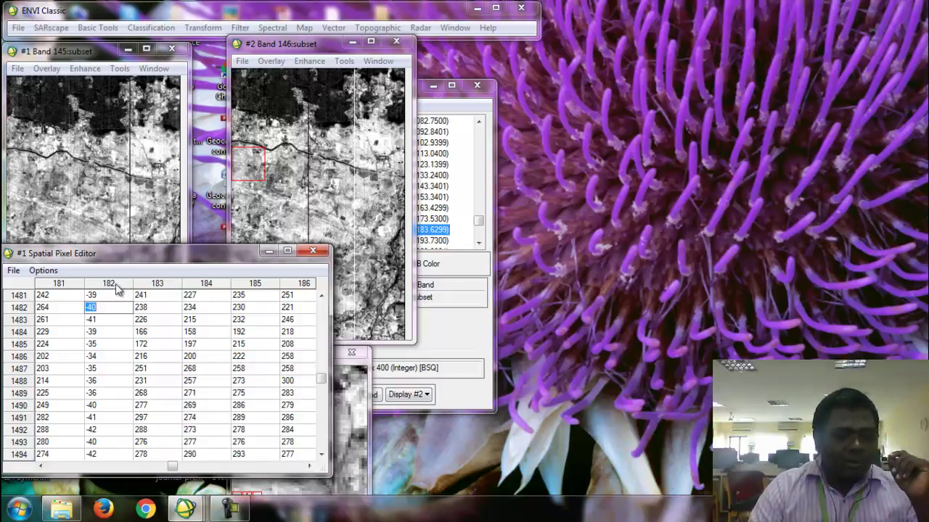
Open a Band 146 pixel editor on the bright sample-182 stripe (405–563) and arrange both editors
left_click(345, 61)
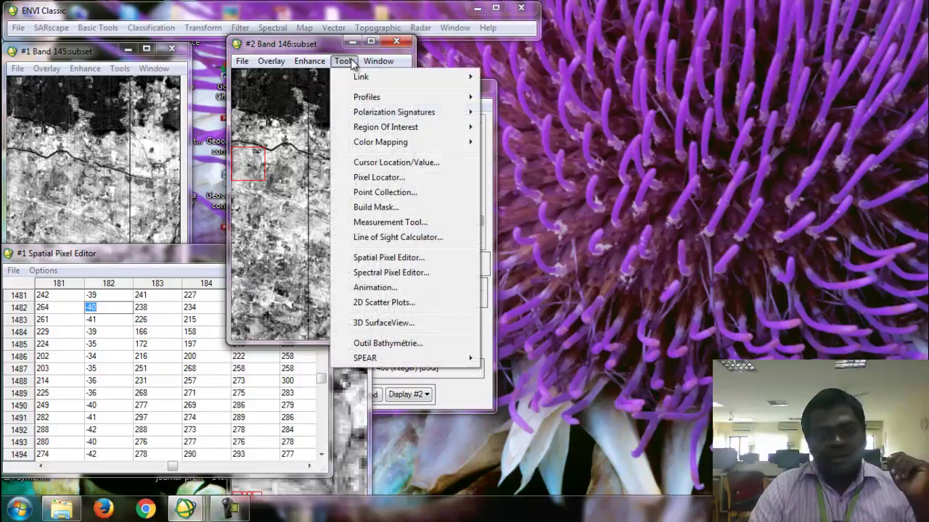
left_click(362, 261)
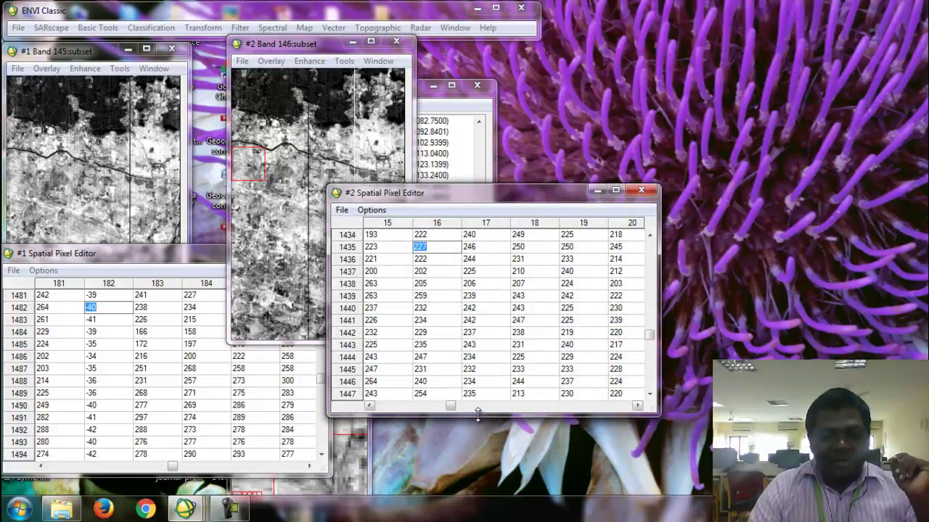
left_click(498, 408)
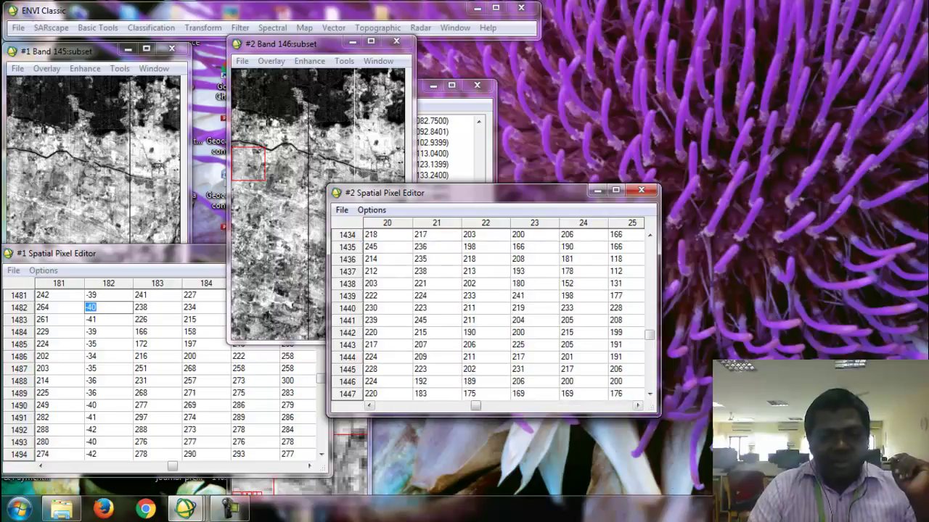
left_click(355, 157)
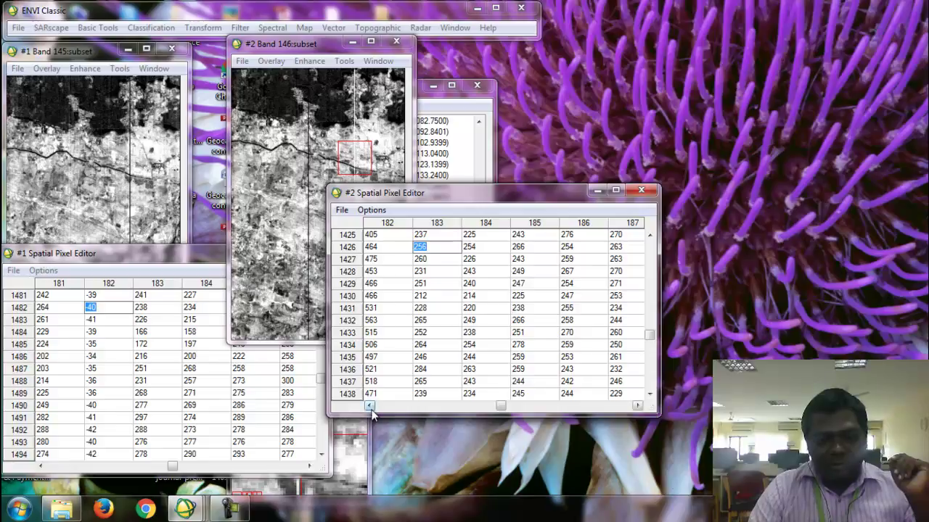
left_click(369, 407)
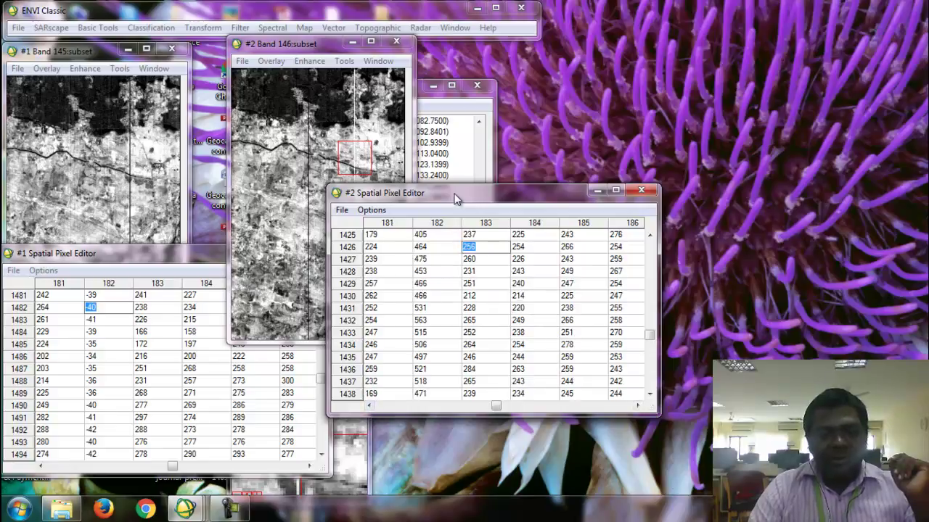
left_click_drag(455, 197, 445, 251)
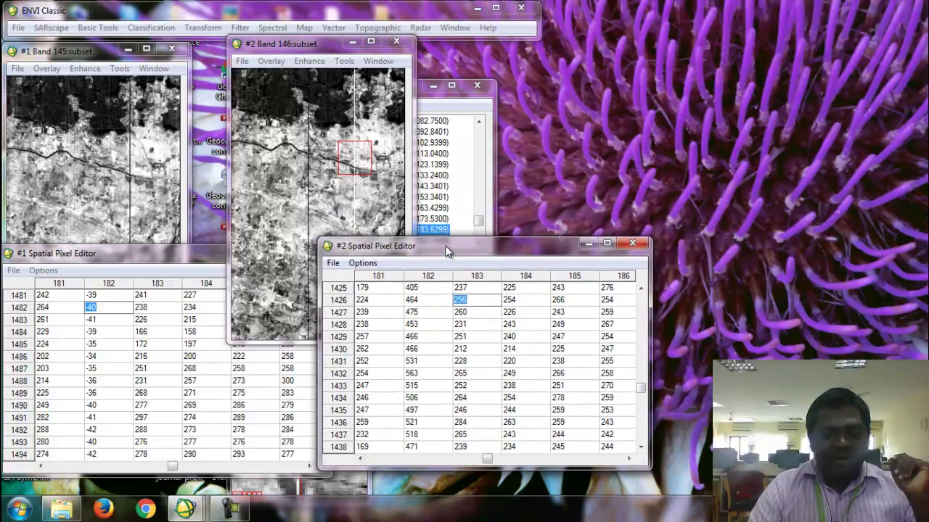
left_click(161, 250)
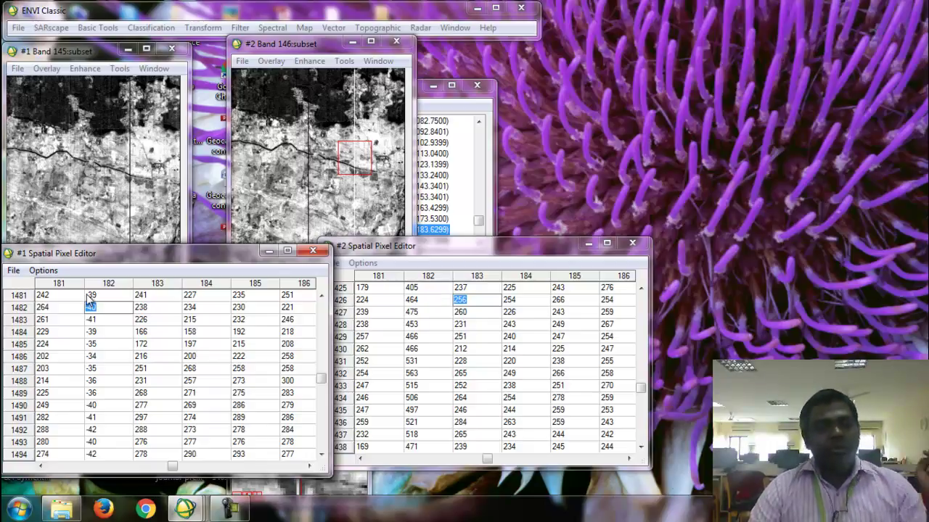
Replace the striped column 182 of band 145 with column averages
left_click(108, 283)
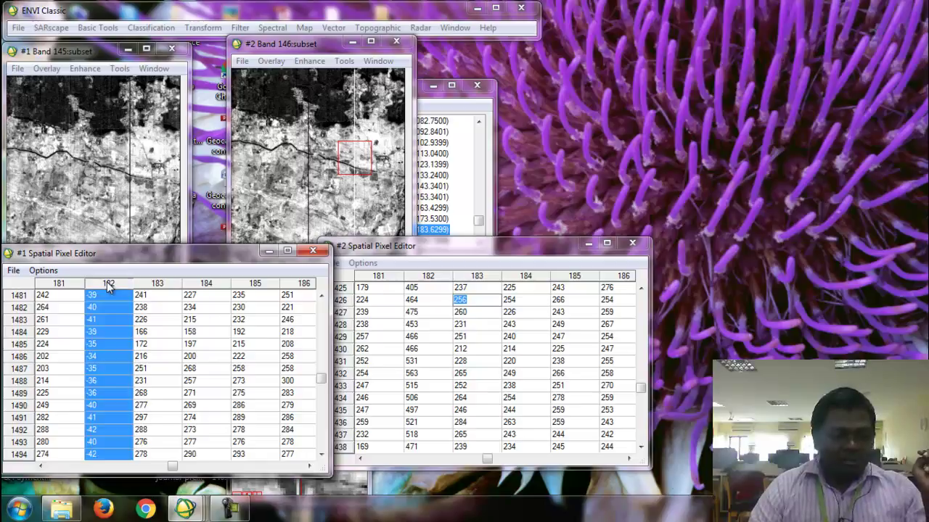
left_click(42, 270)
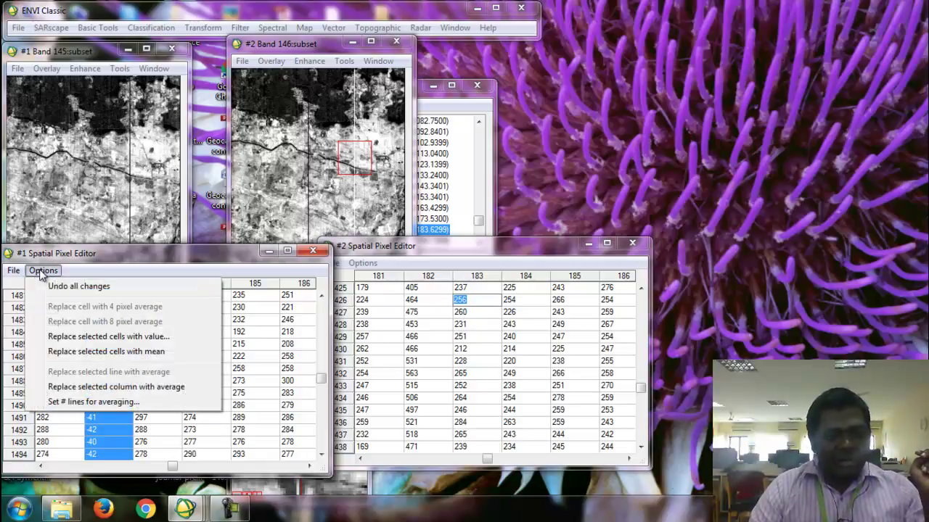
left_click(76, 392)
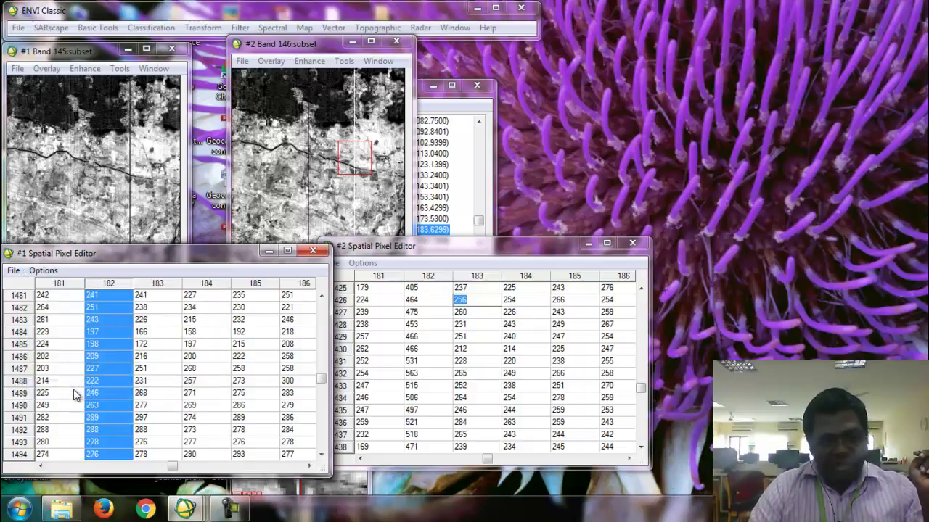
Save the band 145 edits to the data file, confirming the overwrite
left_click(12, 270)
left_click(22, 288)
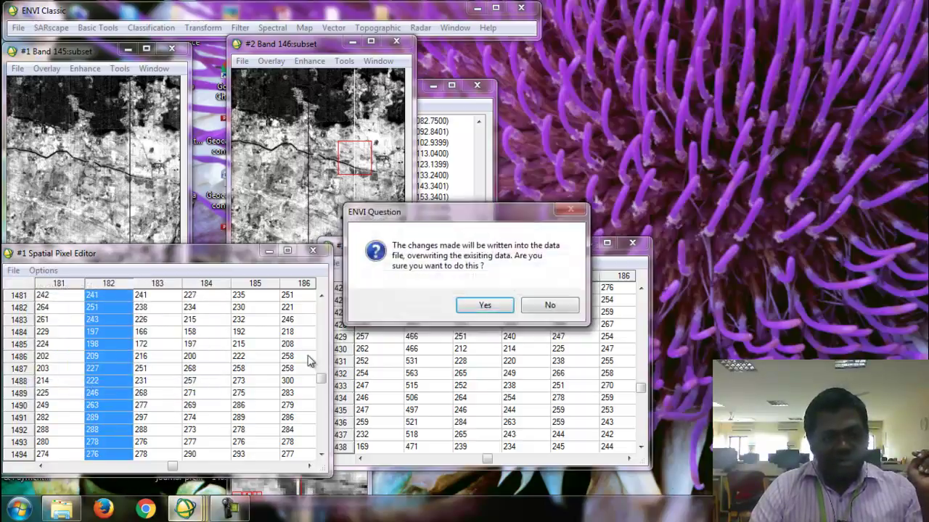
left_click(483, 305)
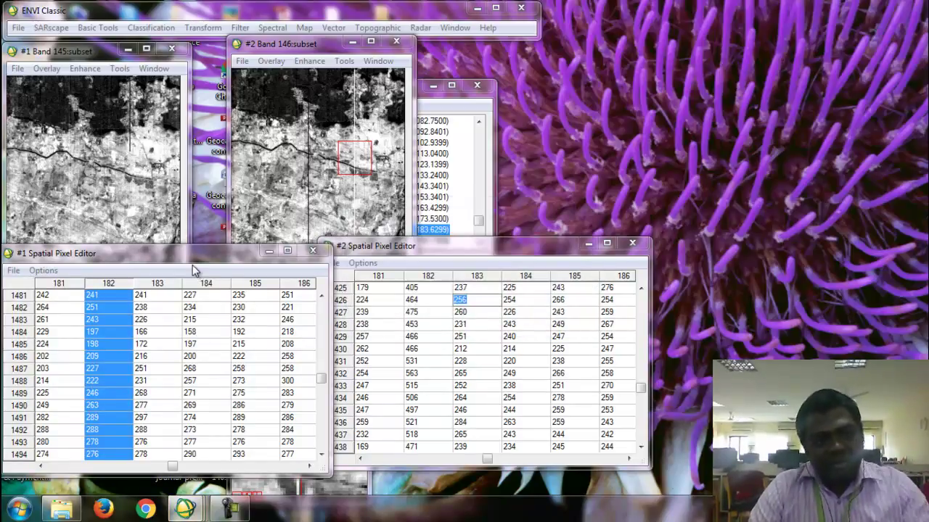
Replace the bright column 182 of band 146 with column averages
left_click(428, 277)
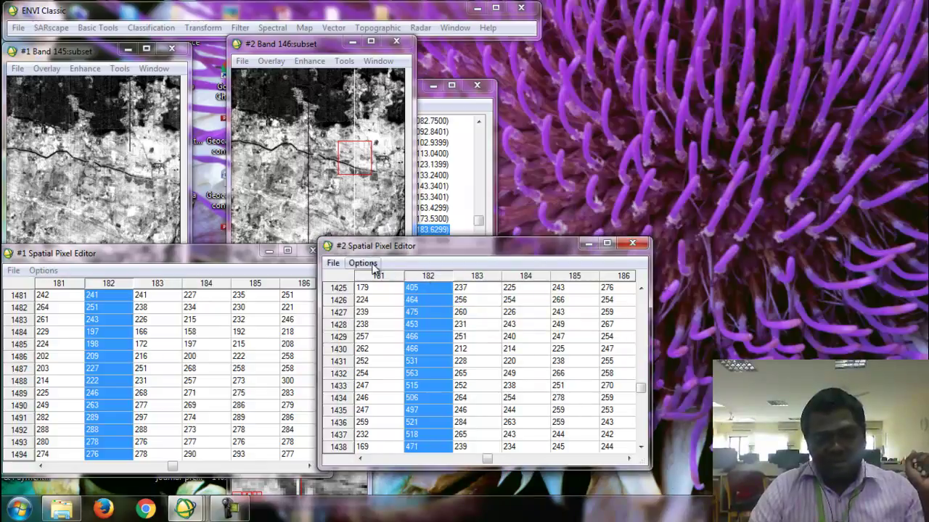
left_click(363, 263)
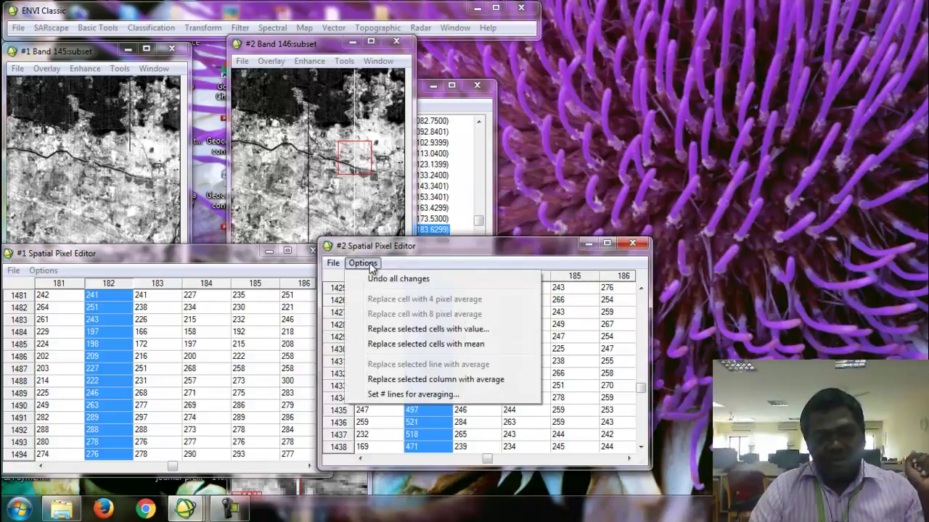
left_click(397, 379)
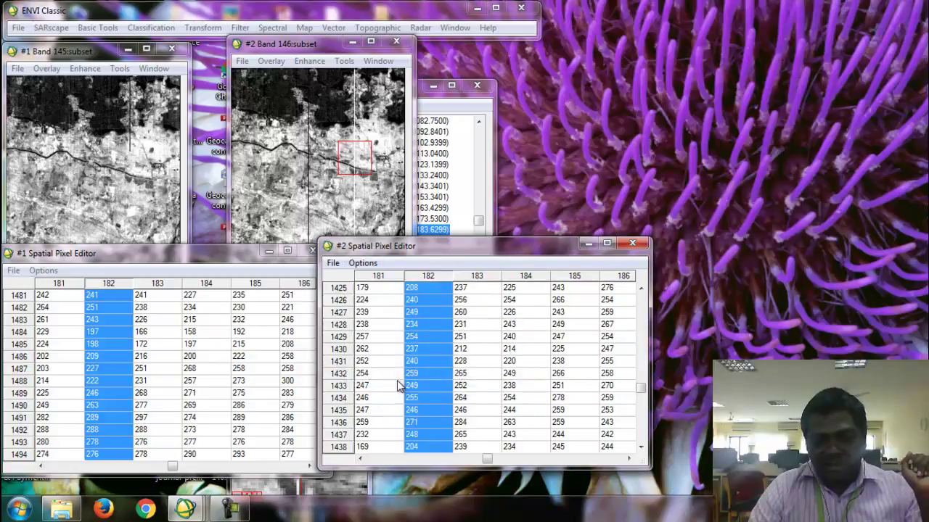
Save the band 146 edits over its data file, confirming the overwrite
left_click(333, 263)
left_click(339, 281)
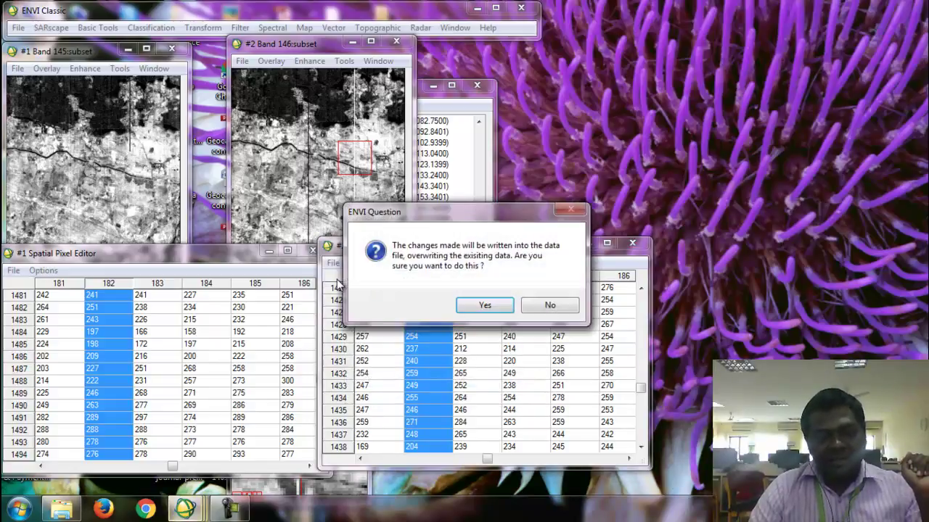
left_click(484, 306)
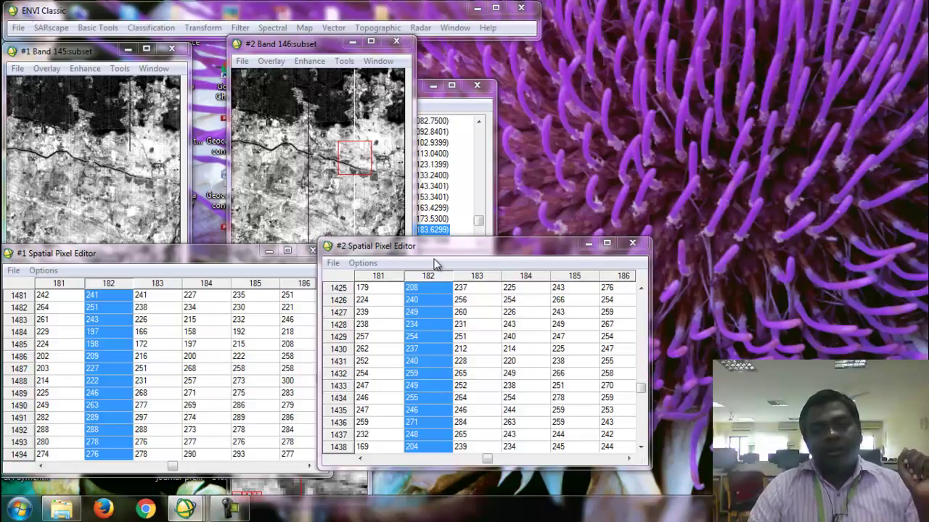
Enlarge the band 146 Zoom window and inspect the stripe further down the image
left_click_drag(435, 242, 674, 248)
left_click(345, 399)
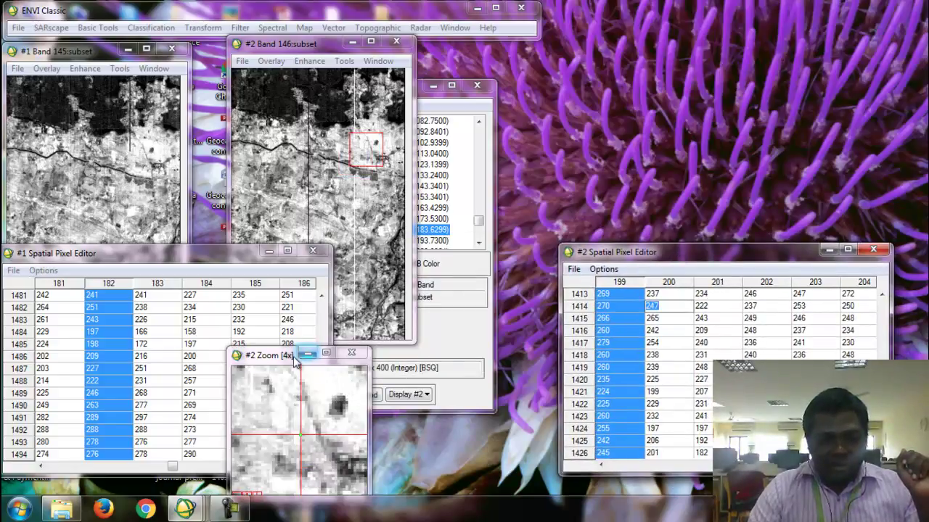
left_click_drag(288, 350, 519, 77)
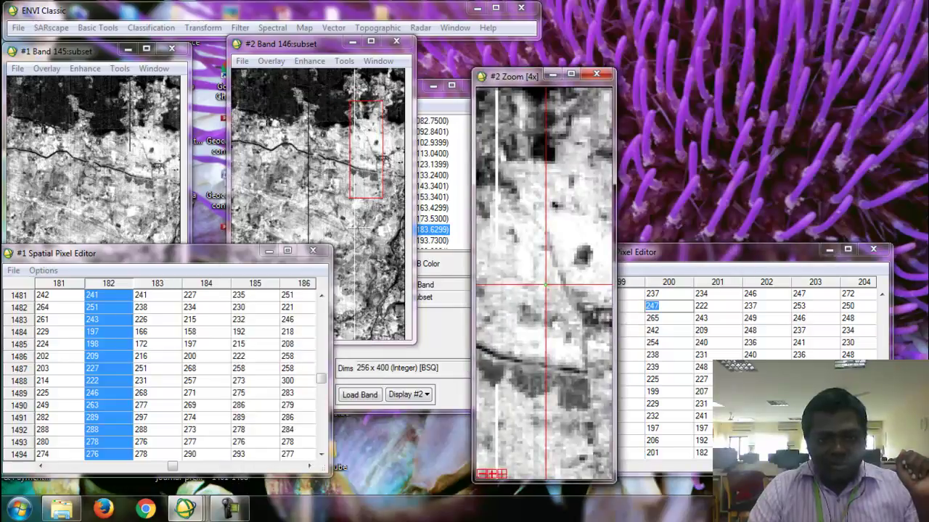
left_click(353, 236)
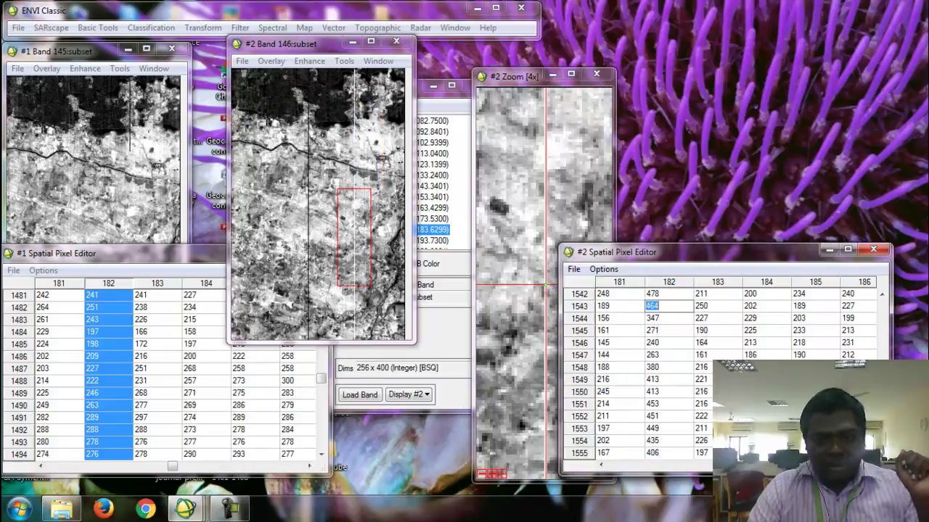
Replace column 182 in the new rows with column averages and save to file
left_click(669, 283)
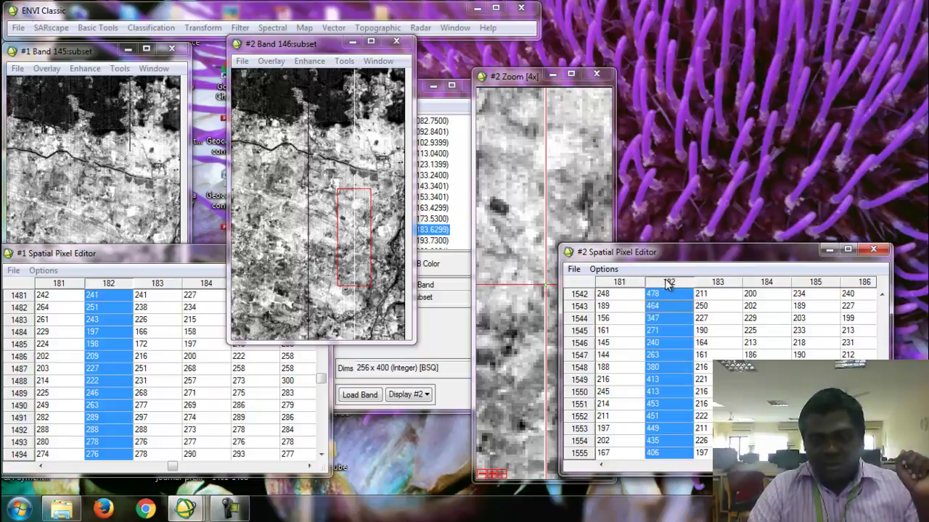
left_click(603, 269)
left_click(643, 386)
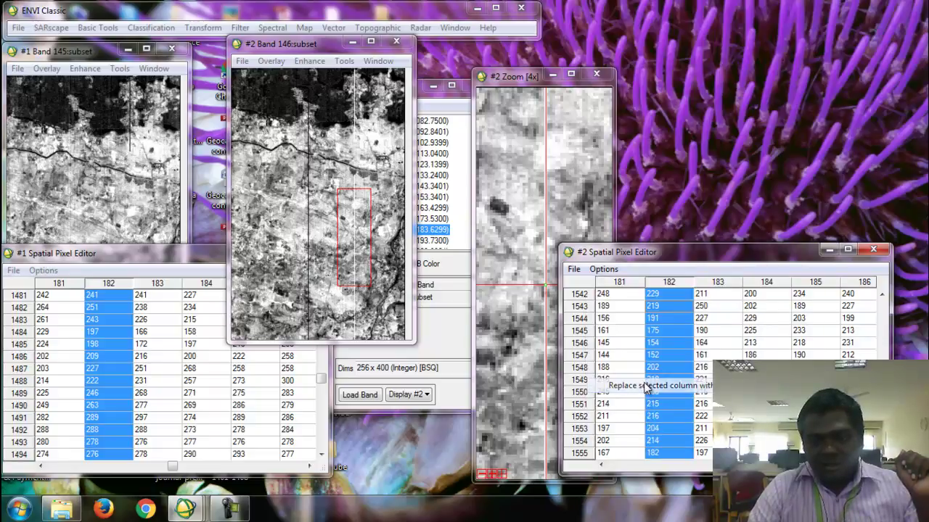
left_click(573, 269)
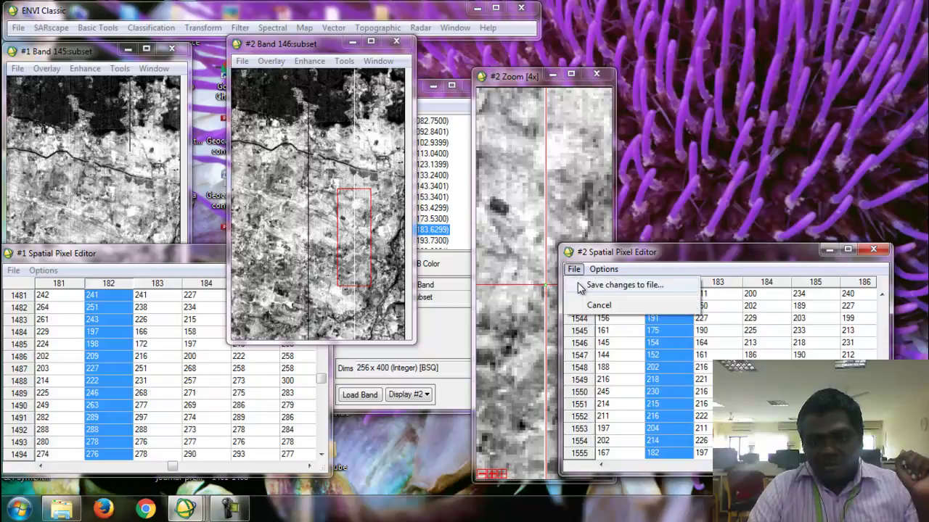
left_click(582, 285)
left_click(485, 305)
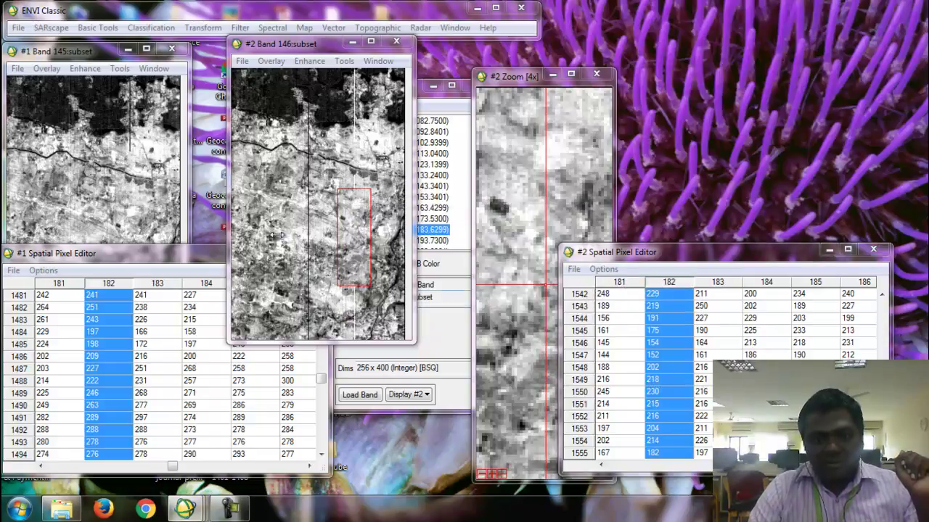
Replace the zero-valued column 114 with column averages and save to file
left_click(307, 184)
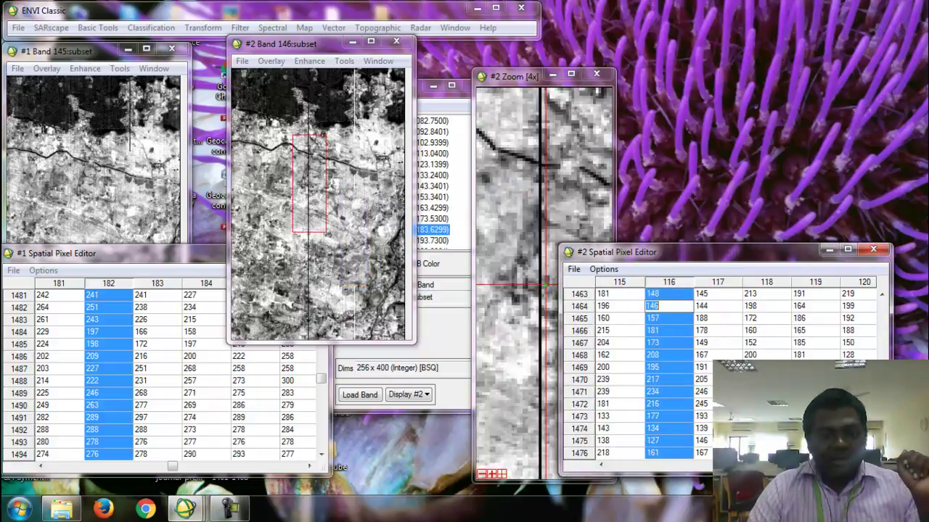
left_click(538, 252)
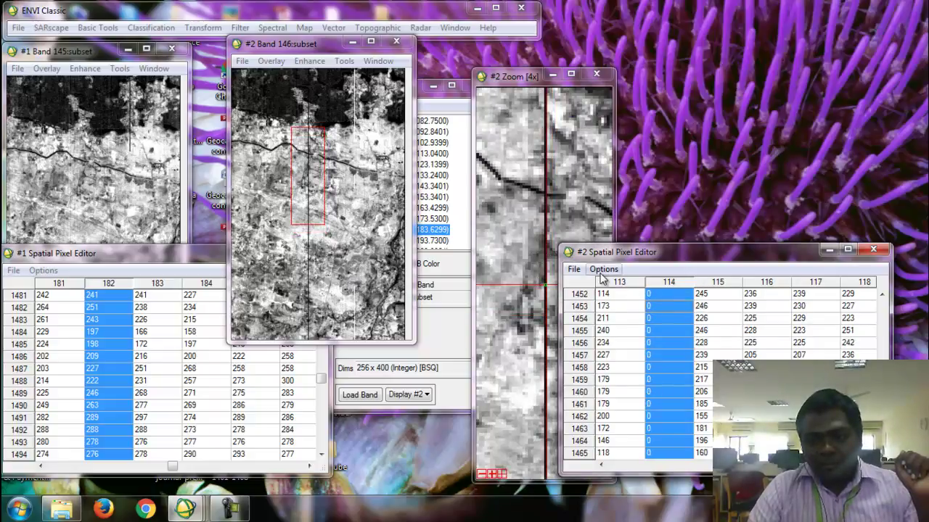
left_click(603, 270)
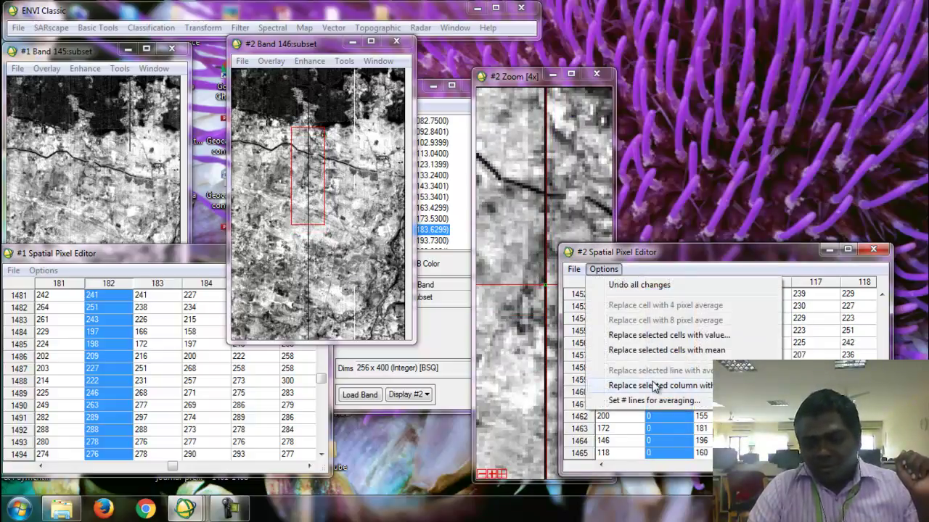
left_click(655, 386)
left_click(573, 269)
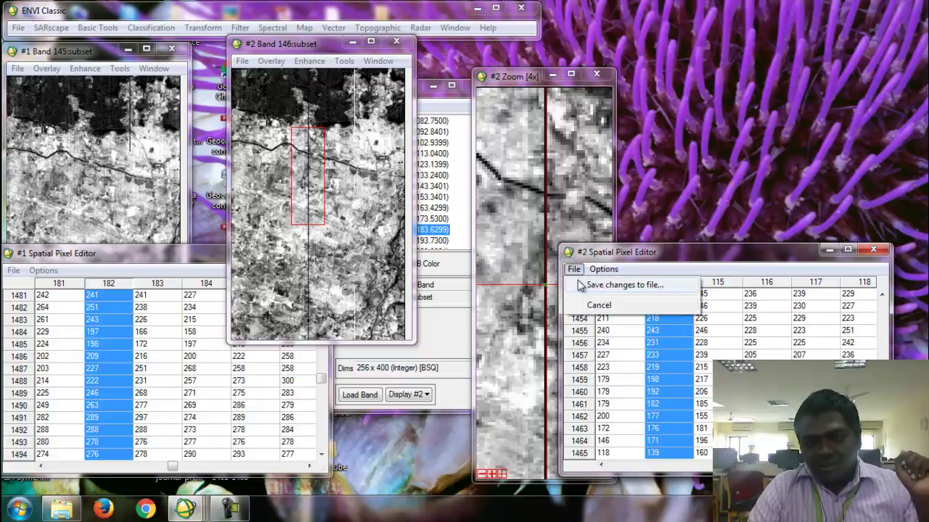
left_click(582, 286)
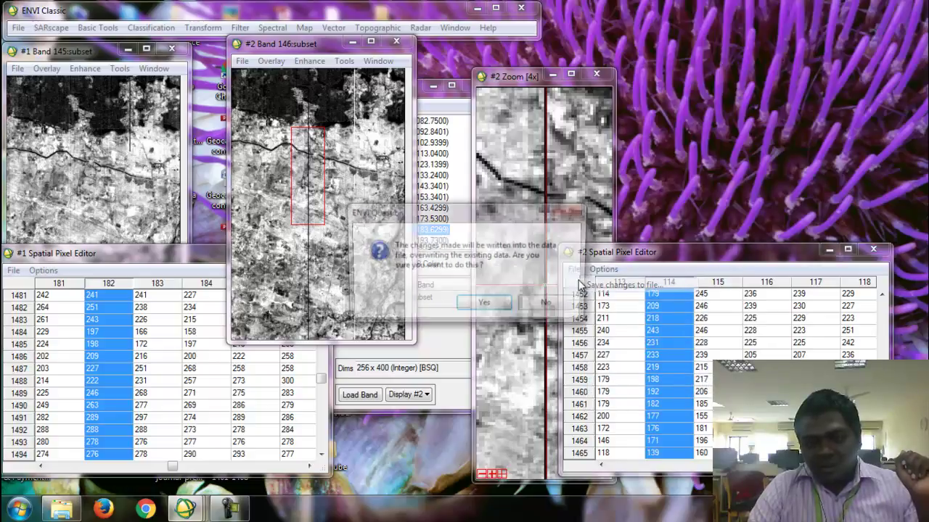
left_click(483, 305)
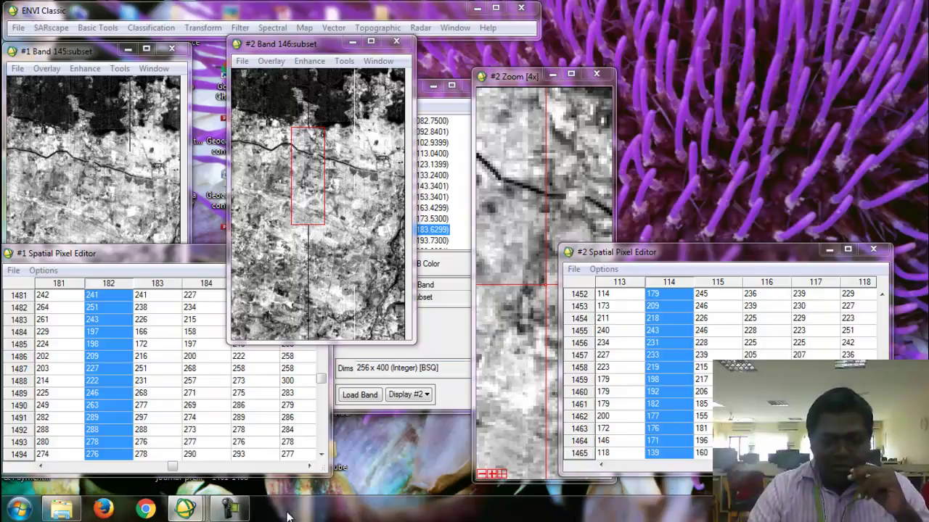
left_click(231, 508)
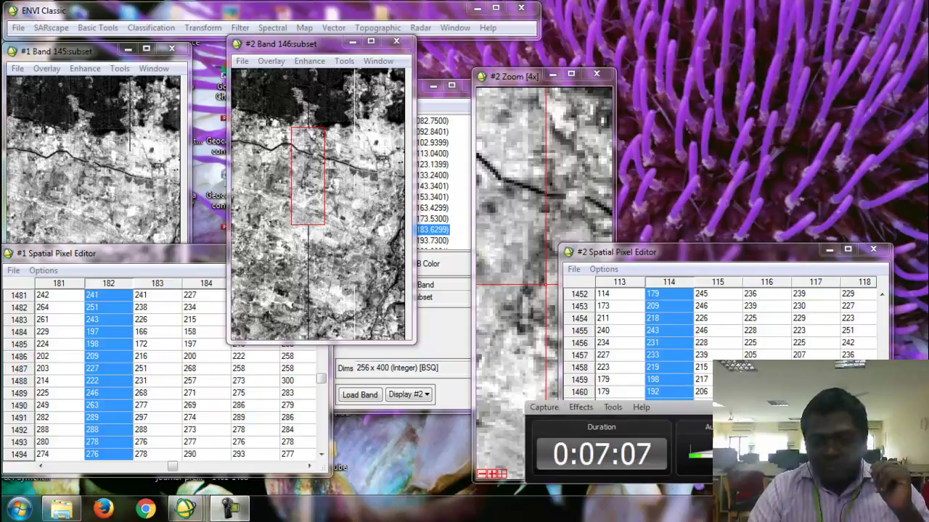